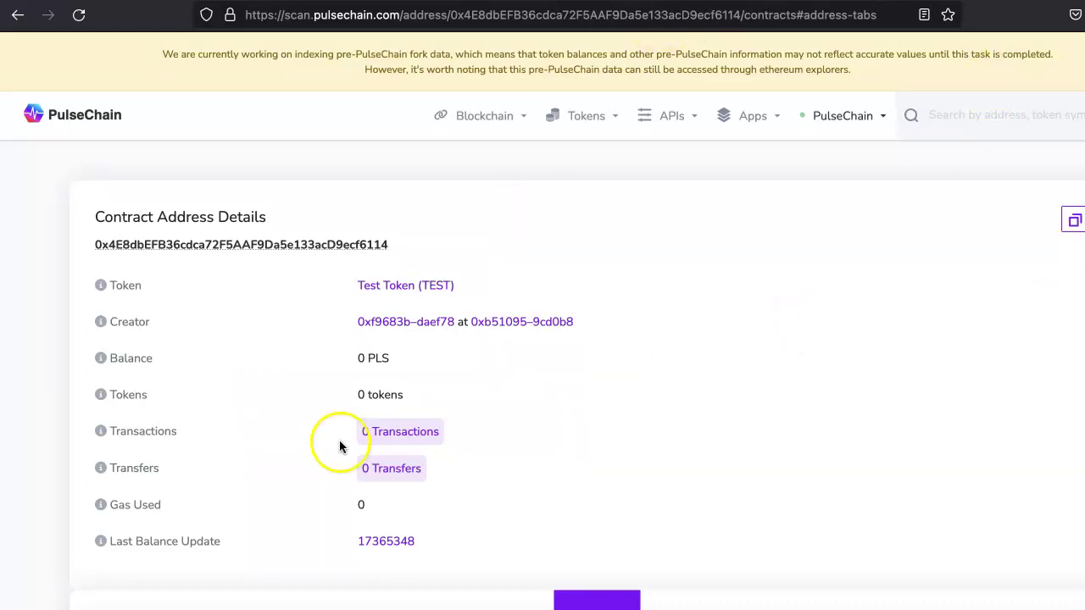
Step: Highlight the 'Test Token (TEST)' name on its PulseScan contract page
left_click_drag(472, 286, 350, 288)
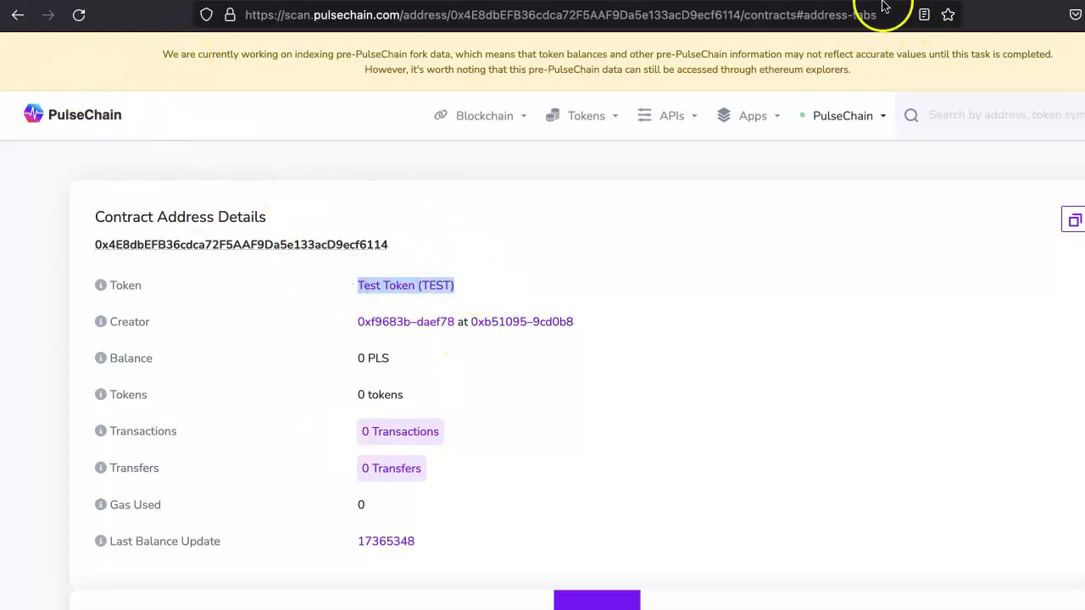
Step: Search the web for 'pulsex' in a new browser tab
key("ctrl+t")
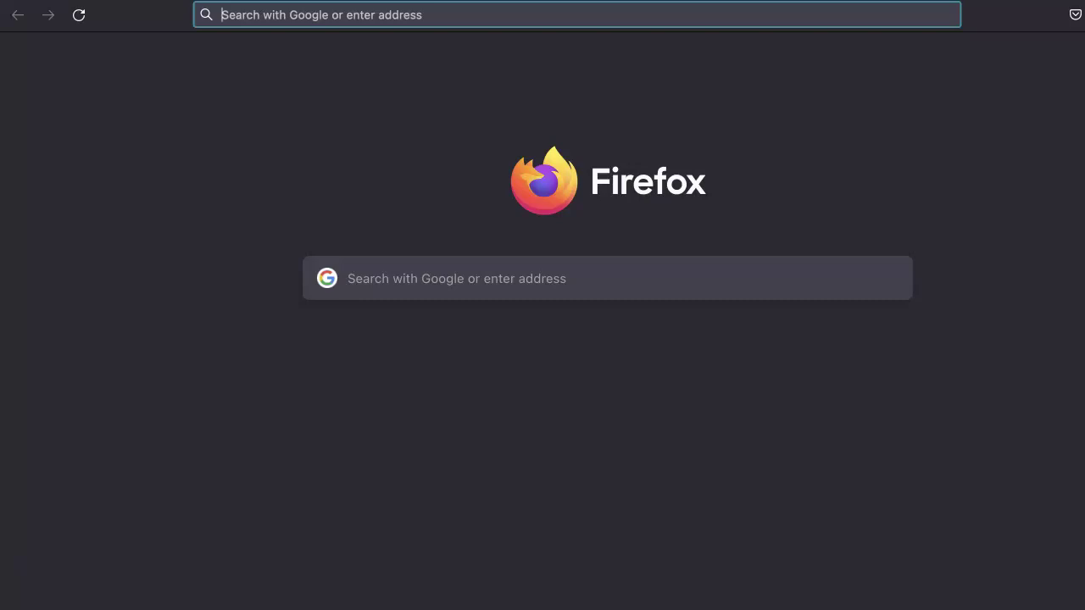
type("pulsex")
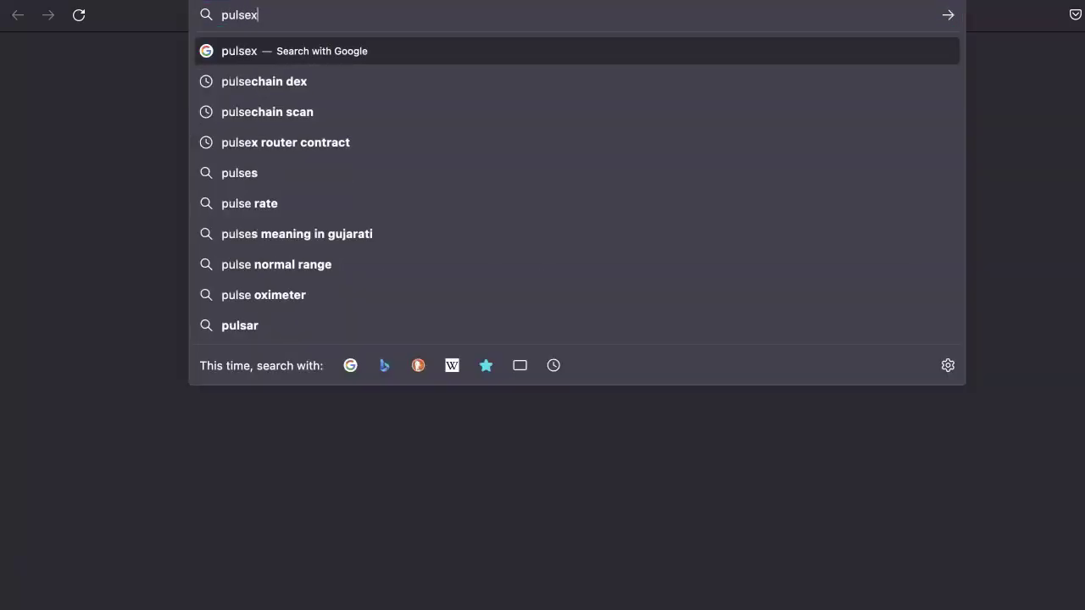
key("Return")
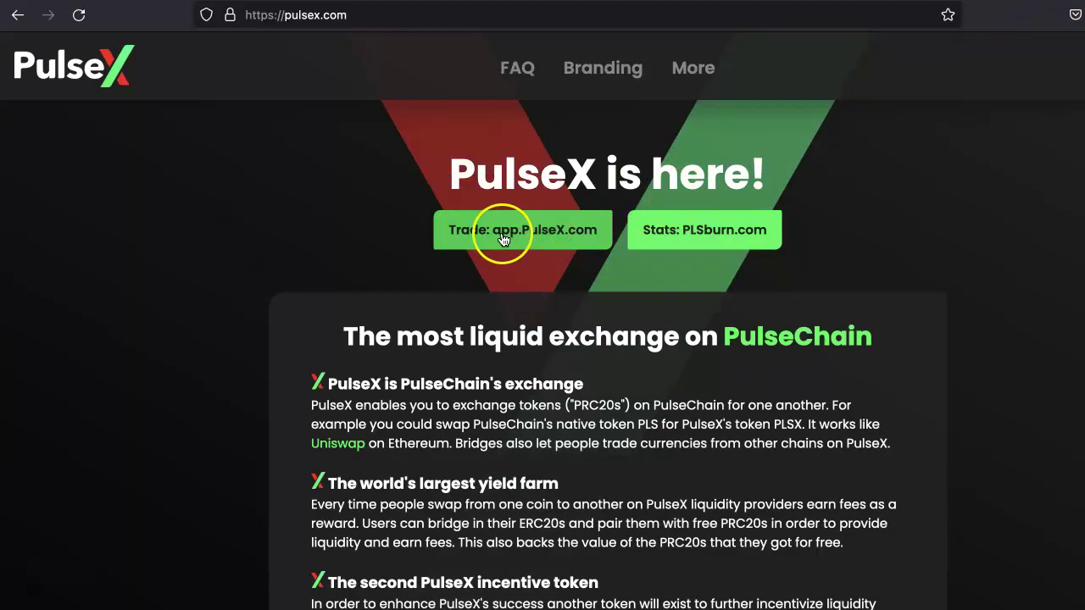
Step: Open app.pulsex.com and connect the MetaMask wallet, showing the 43,054.096 PLS balance
left_click(503, 240)
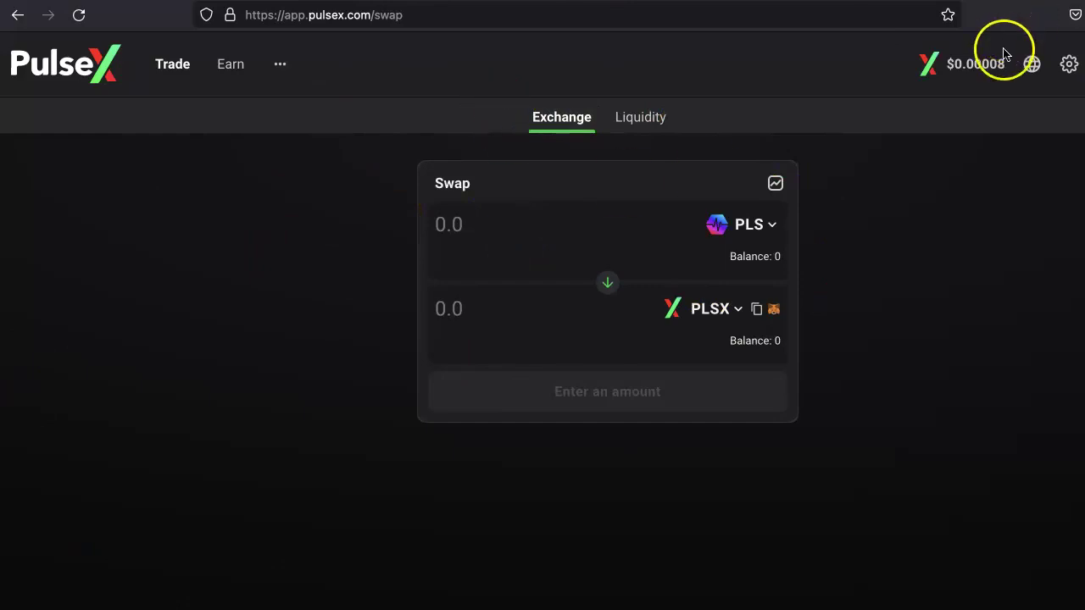
left_click(1068, 63)
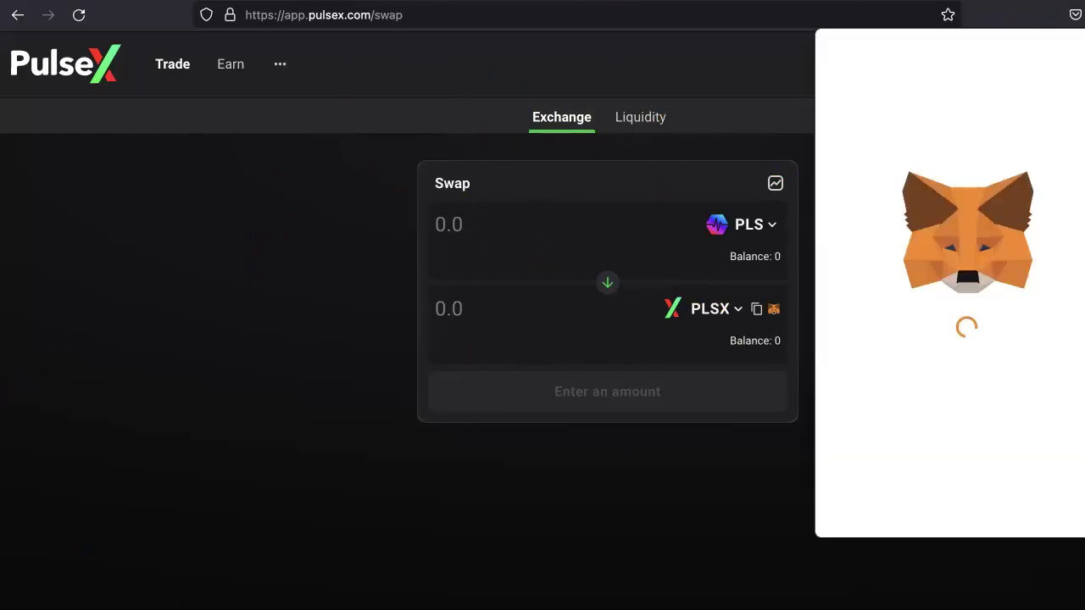
left_click(927, 247)
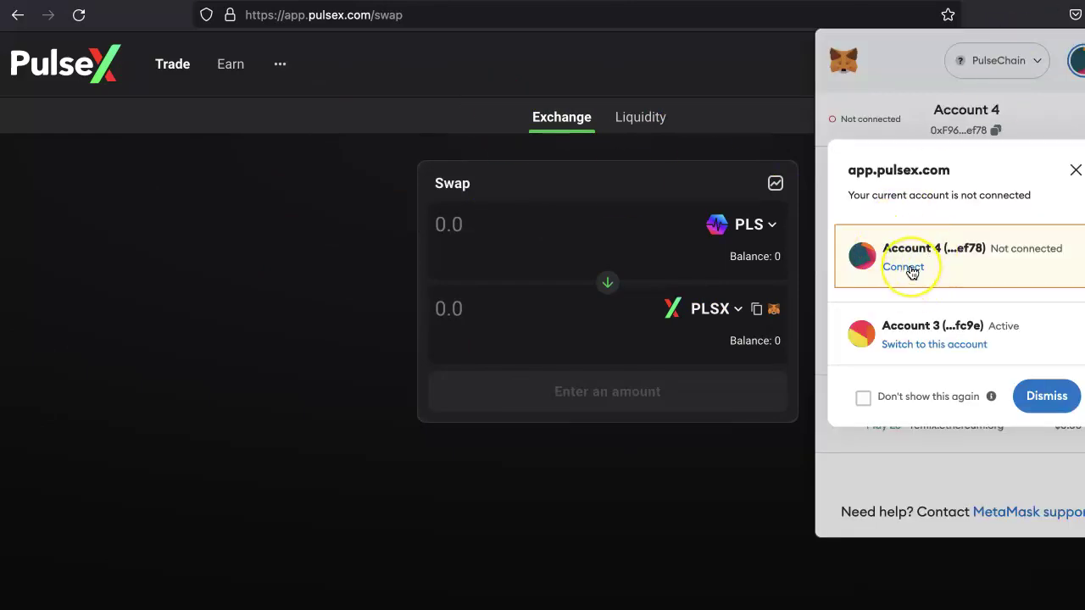
left_click(903, 267)
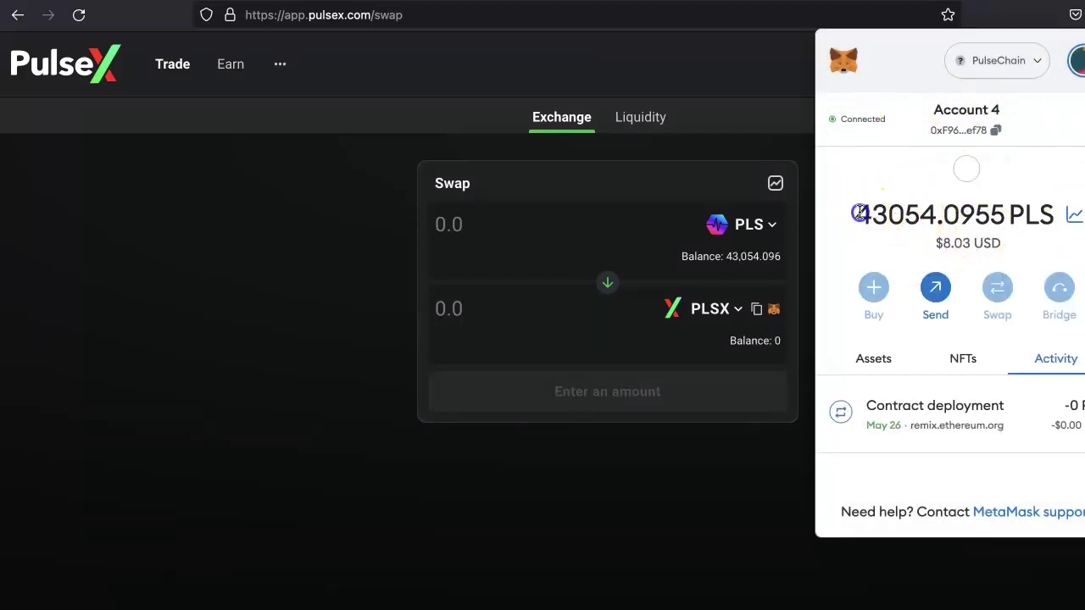
left_click_drag(855, 214, 1012, 214)
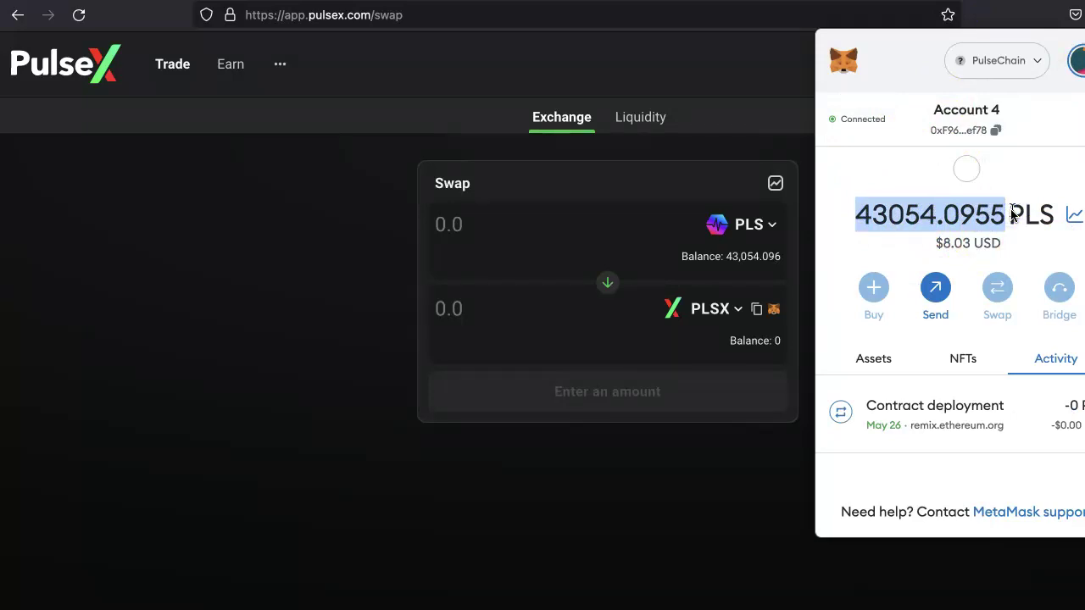
left_click(318, 256)
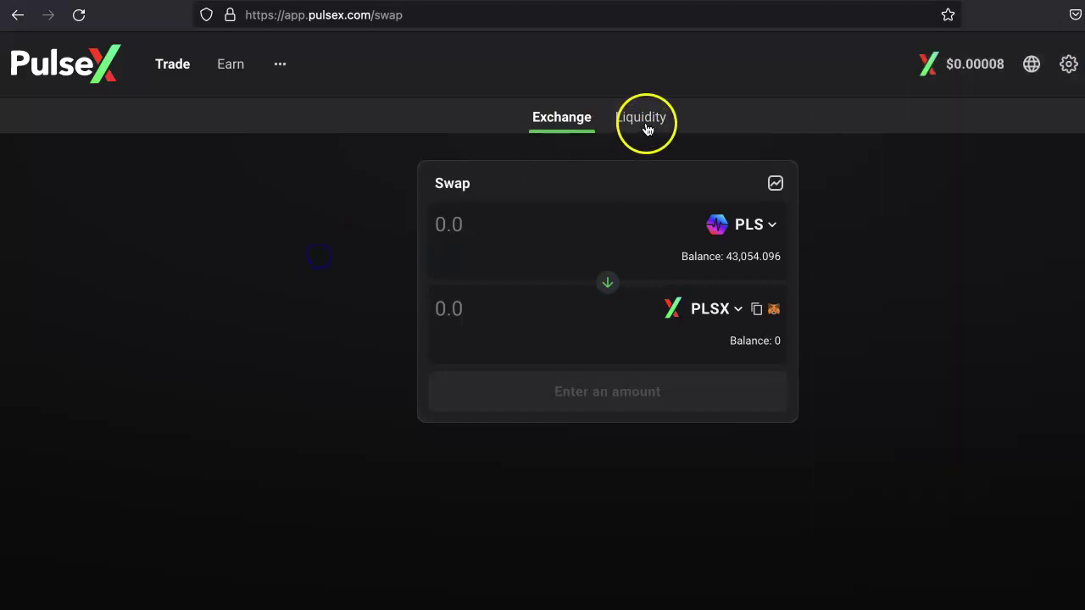
Step: Start a new liquidity pair in PulseX with PLS as the first token
left_click(644, 123)
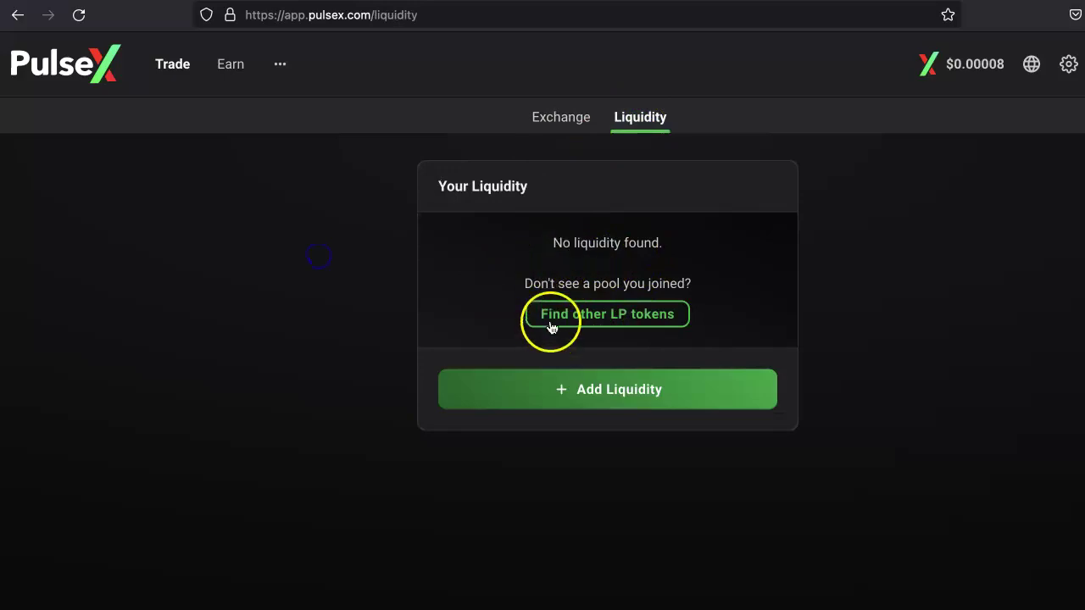
left_click(593, 388)
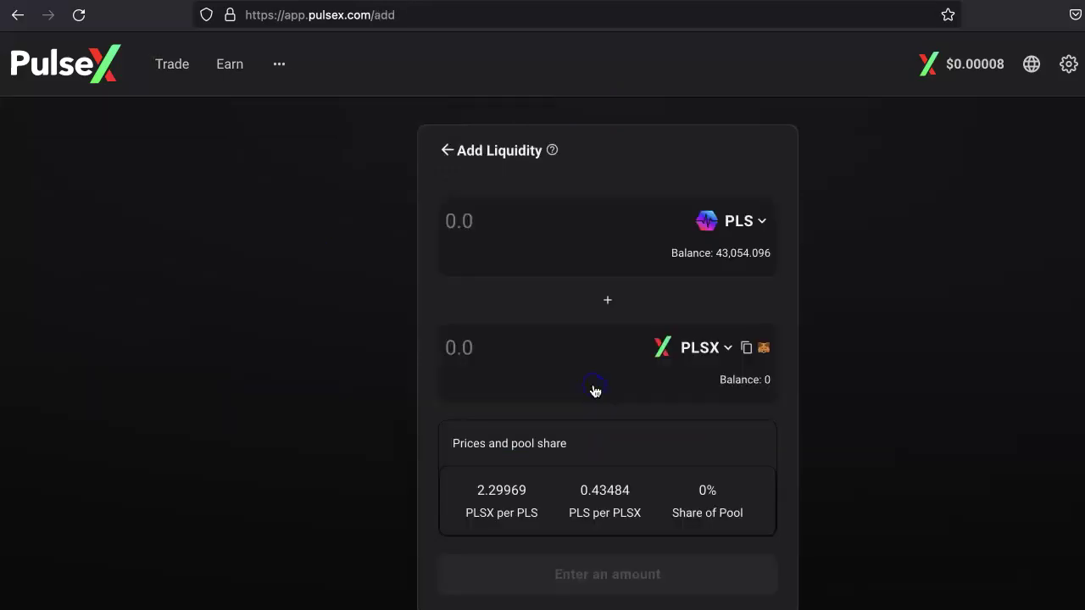
left_click(751, 222)
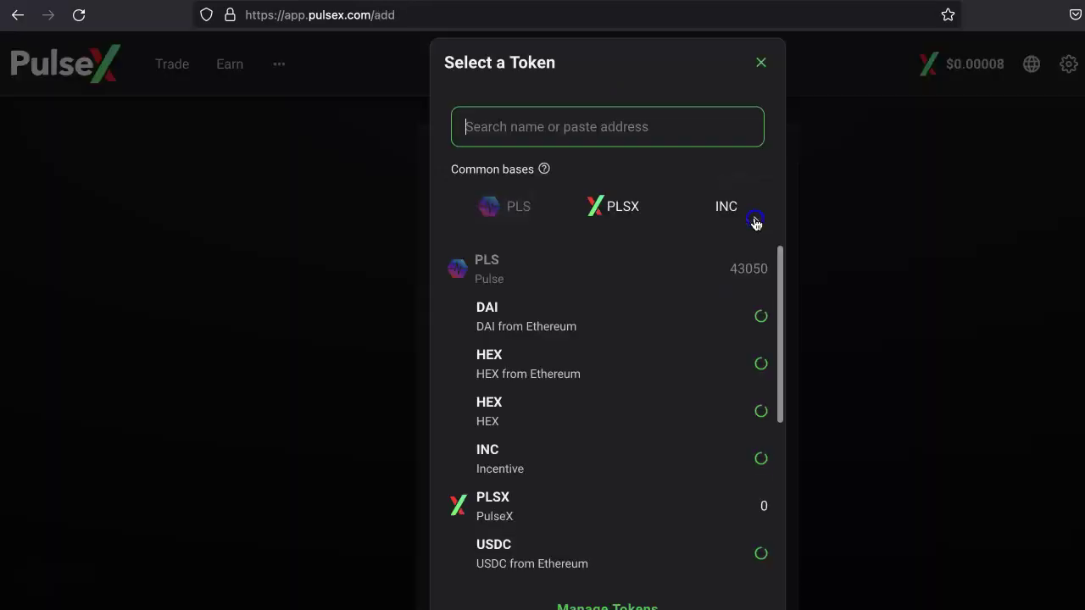
left_click(559, 323)
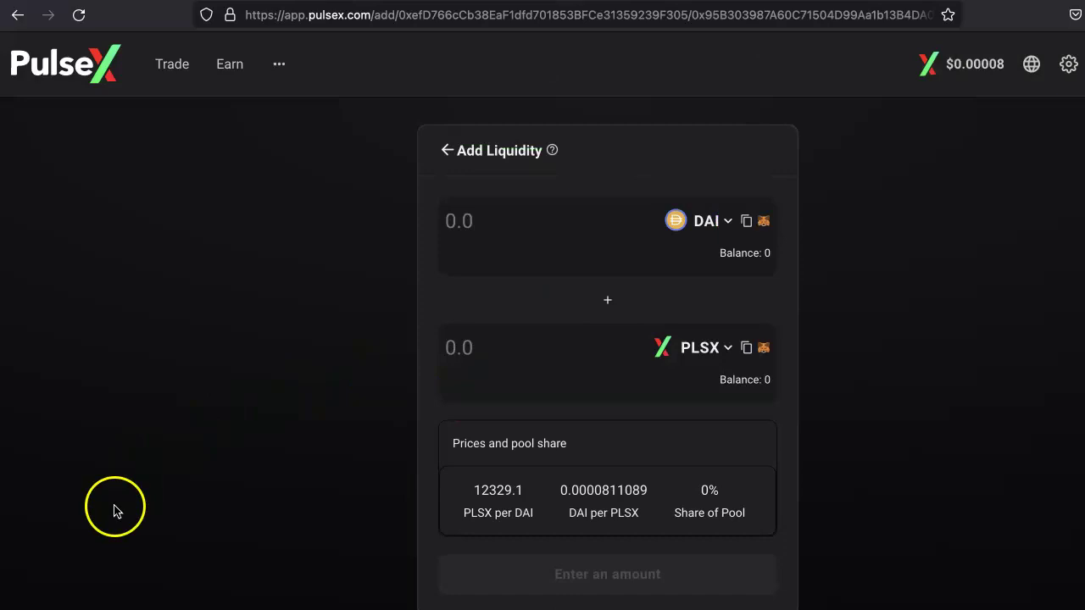
left_click(709, 221)
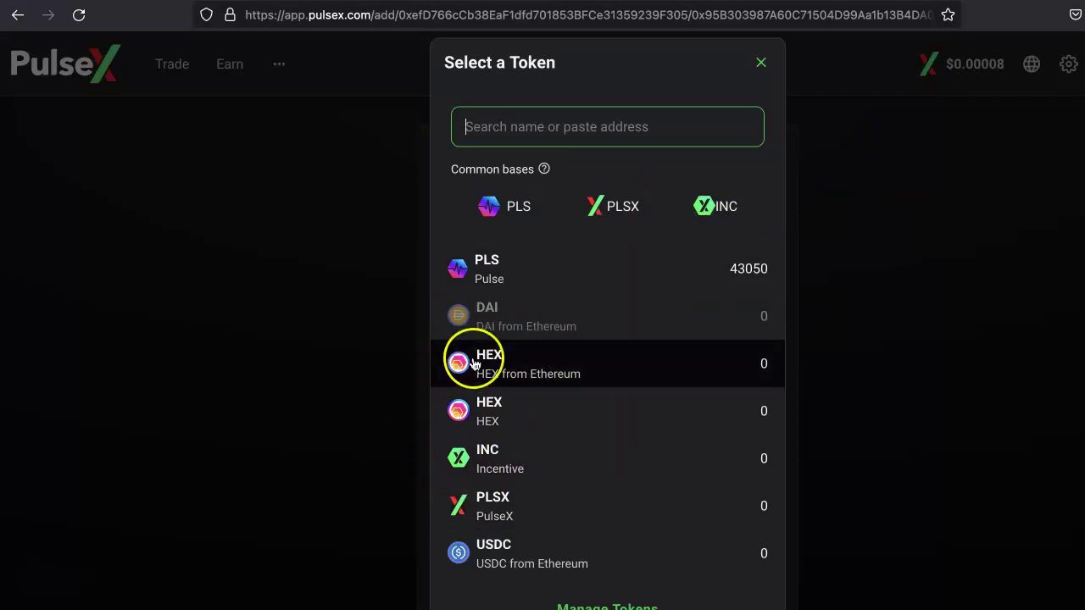
left_click(545, 282)
Step: Copy the Test Token contract address from PulseScan for the second-token search
left_click(696, 346)
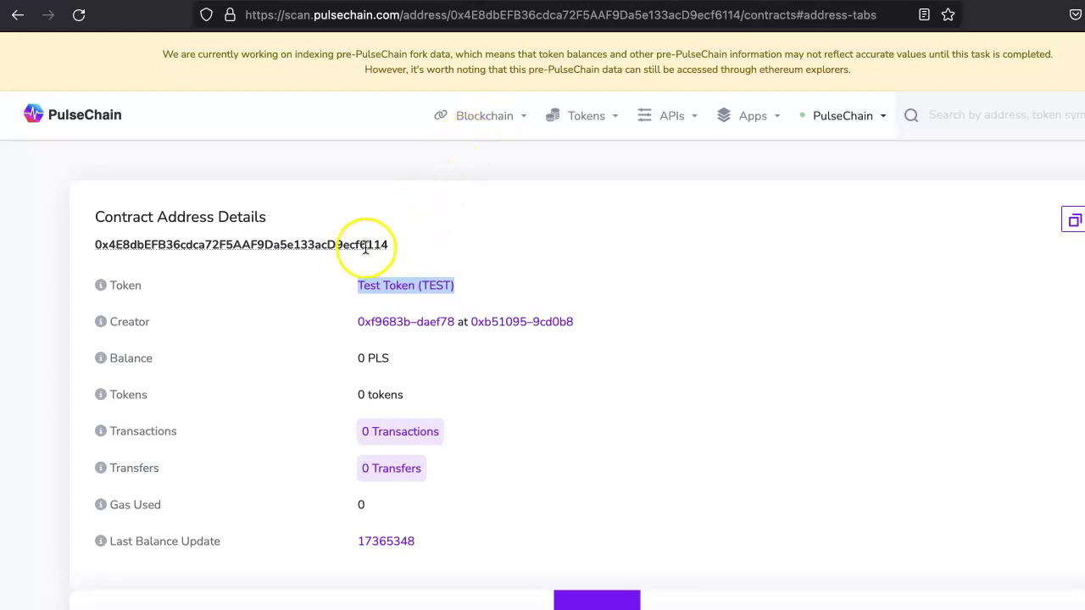
double_click(198, 246)
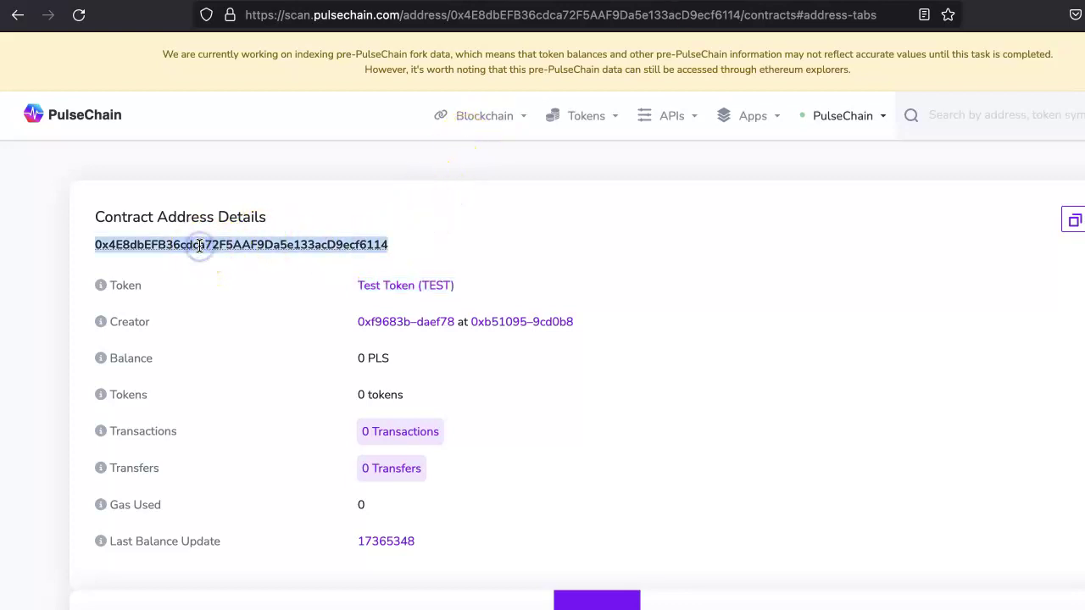
right_click(200, 246)
left_click(224, 256)
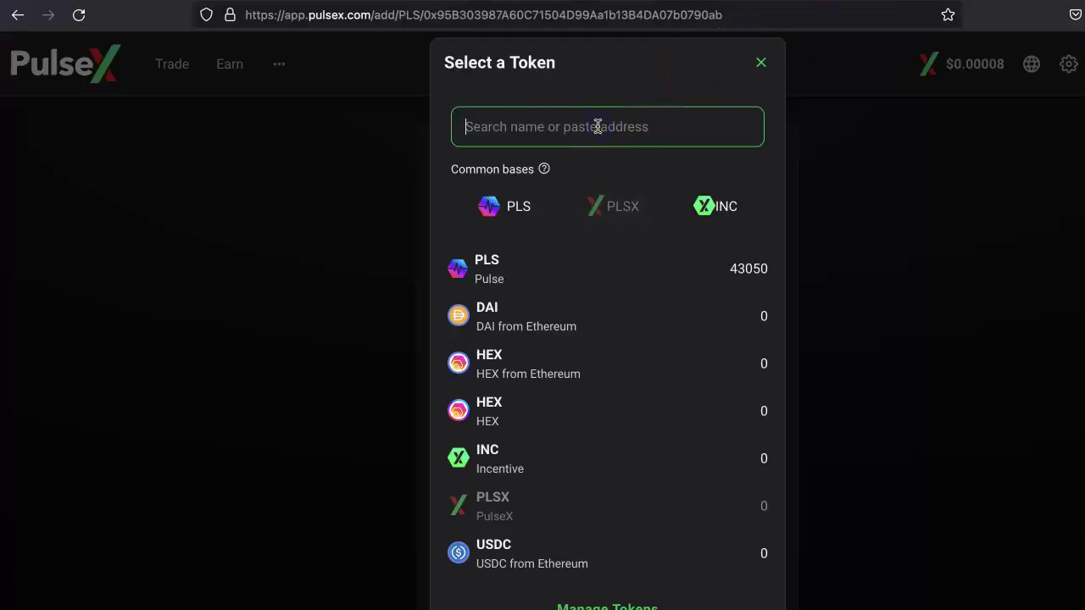
Step: Import Test Token (TEST) by its pasted contract address as the pair's second token
key("ctrl+v")
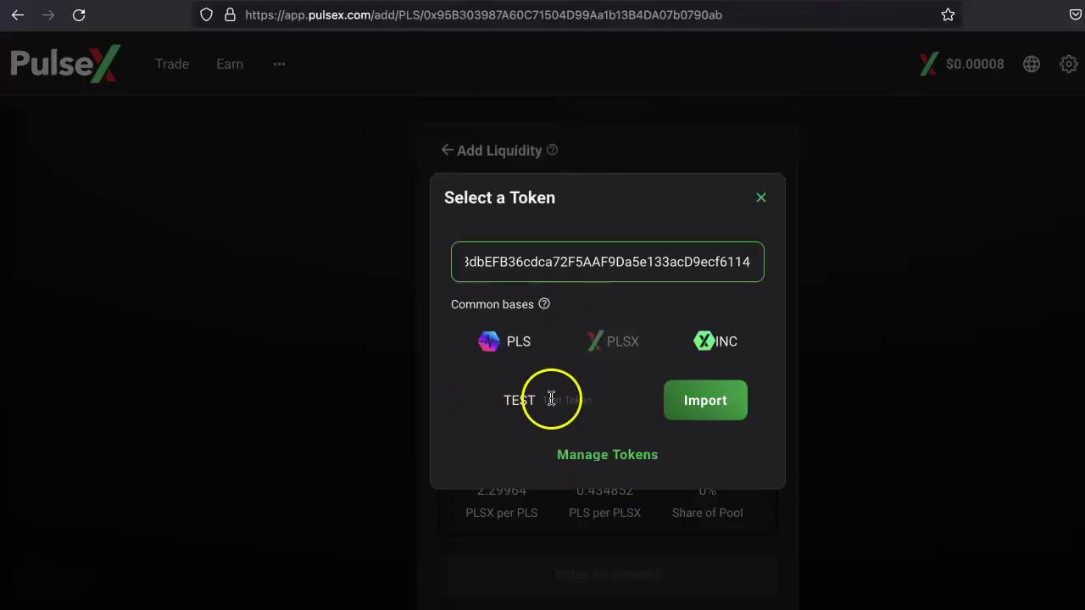
left_click(700, 413)
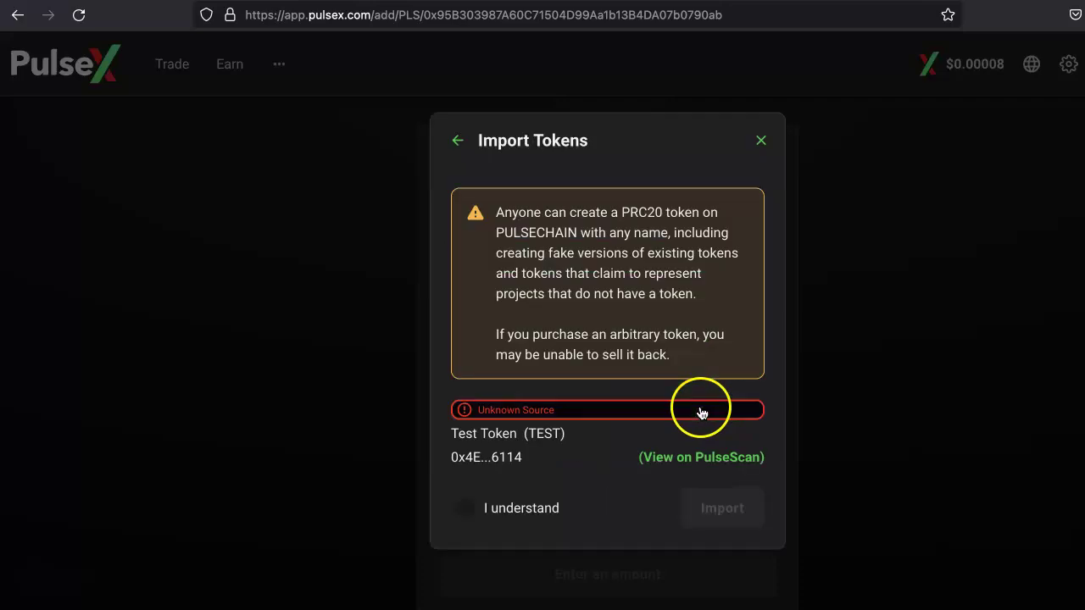
left_click(466, 508)
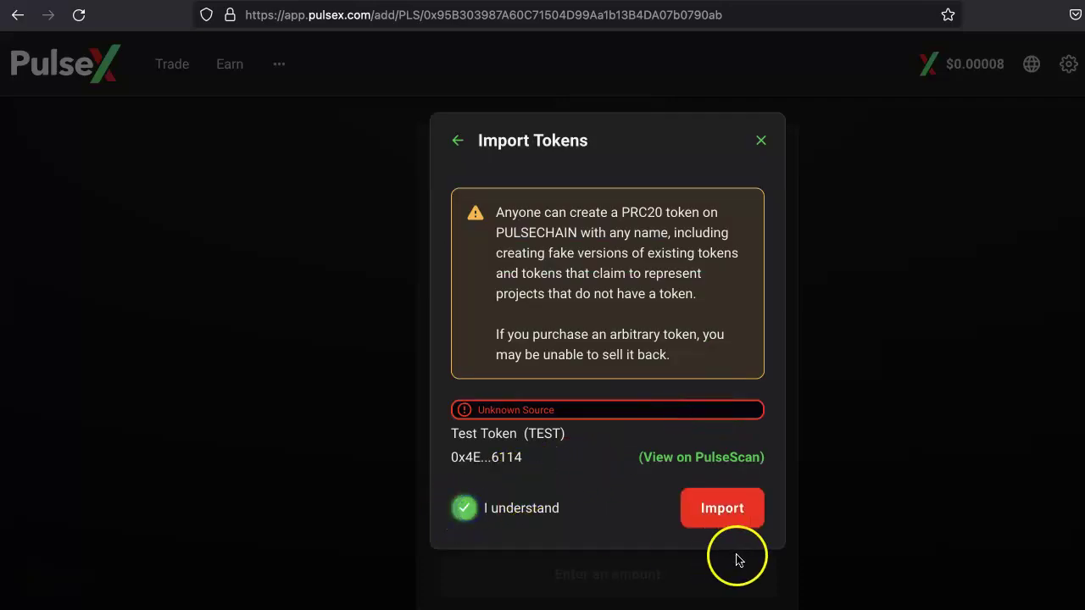
left_click(714, 512)
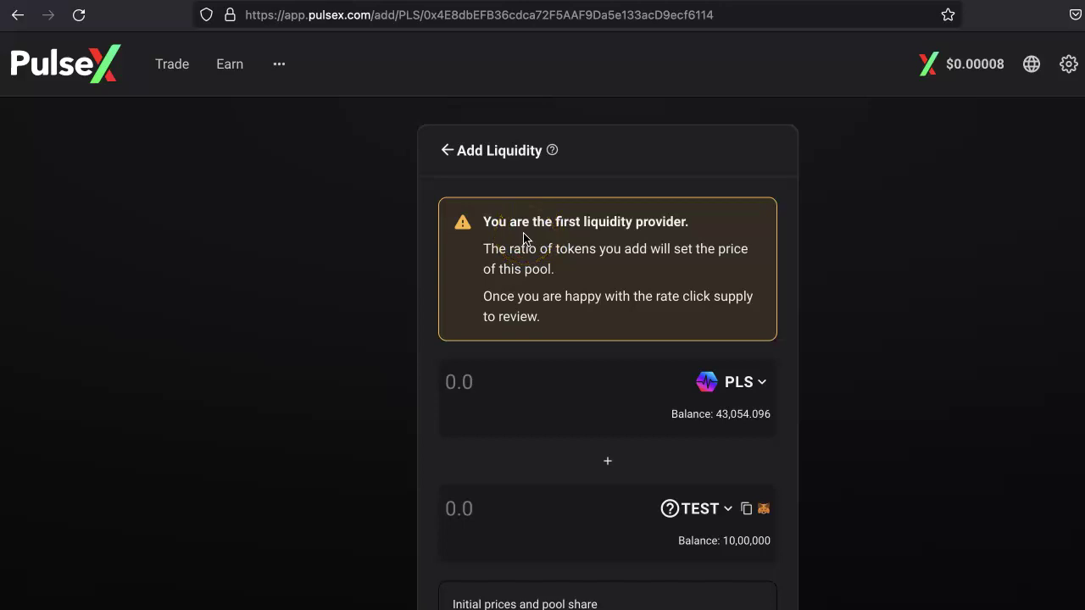
Step: Enter 1 PLS and 10000 TEST, giving a 10000 TEST per PLS price and 100% share
scroll(523, 238, "down", 3)
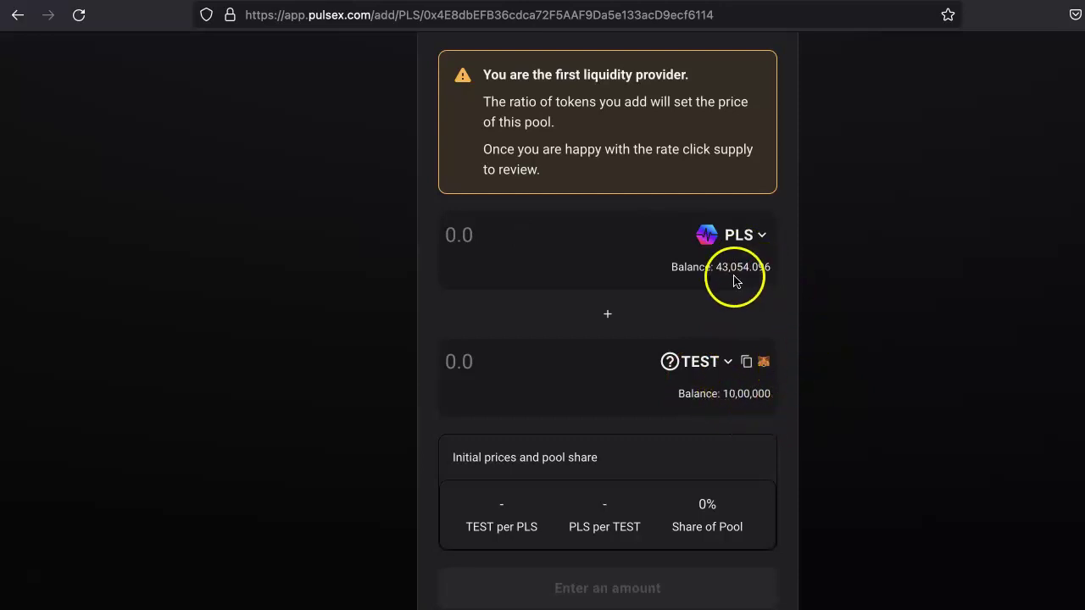
left_click(465, 233)
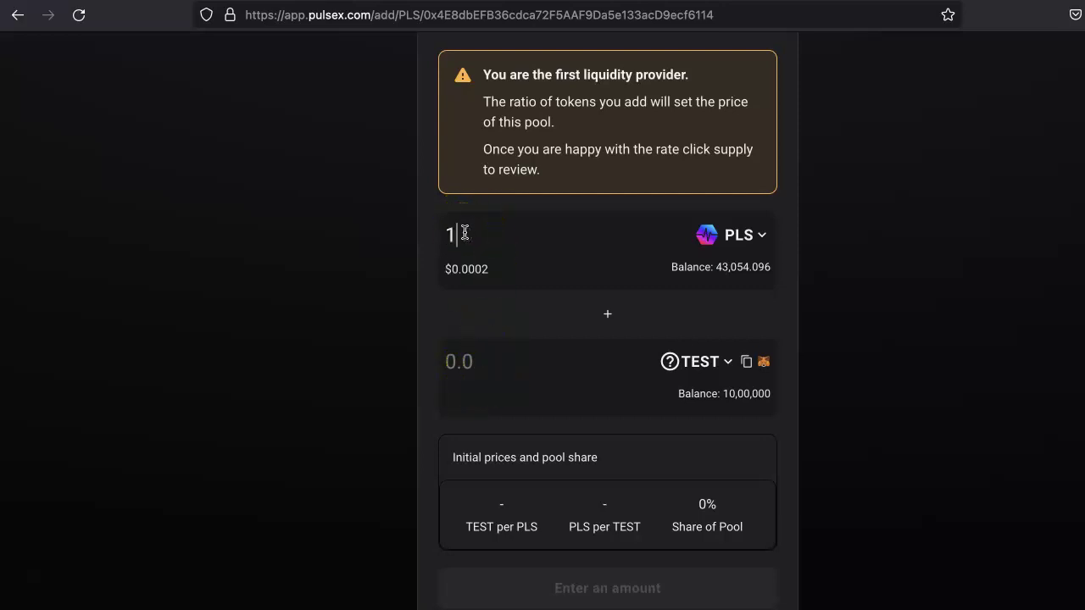
type("1")
left_click(474, 366)
type("10000")
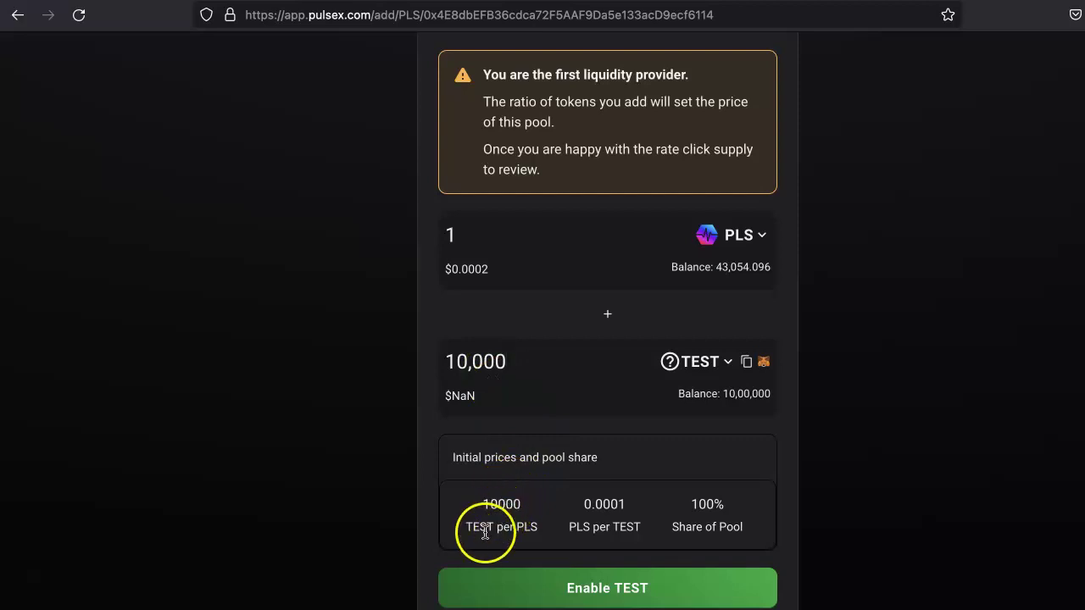
left_click_drag(497, 503, 506, 503)
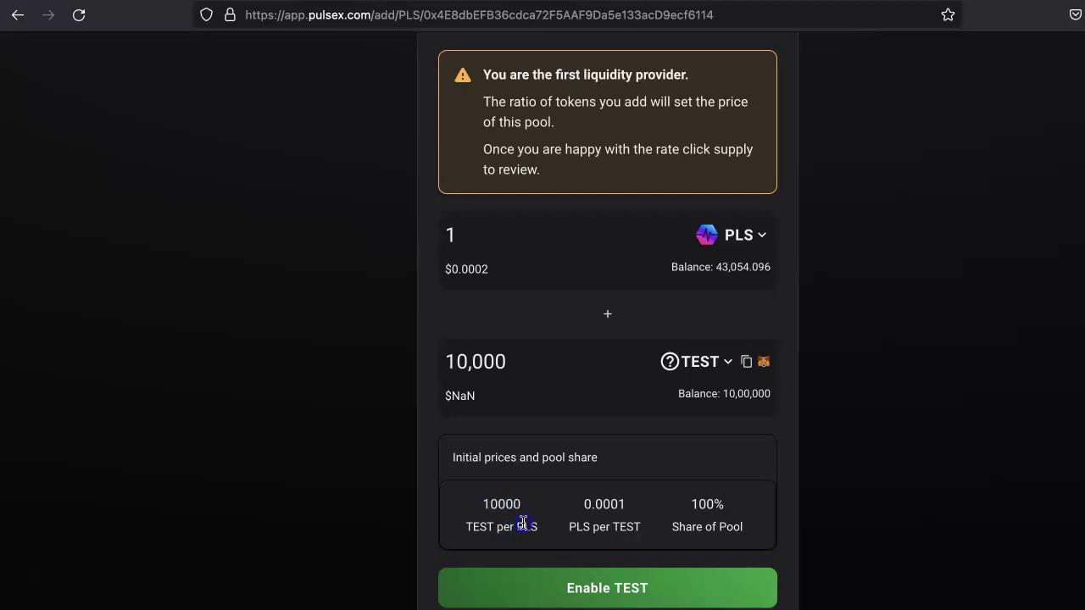
double_click(523, 523)
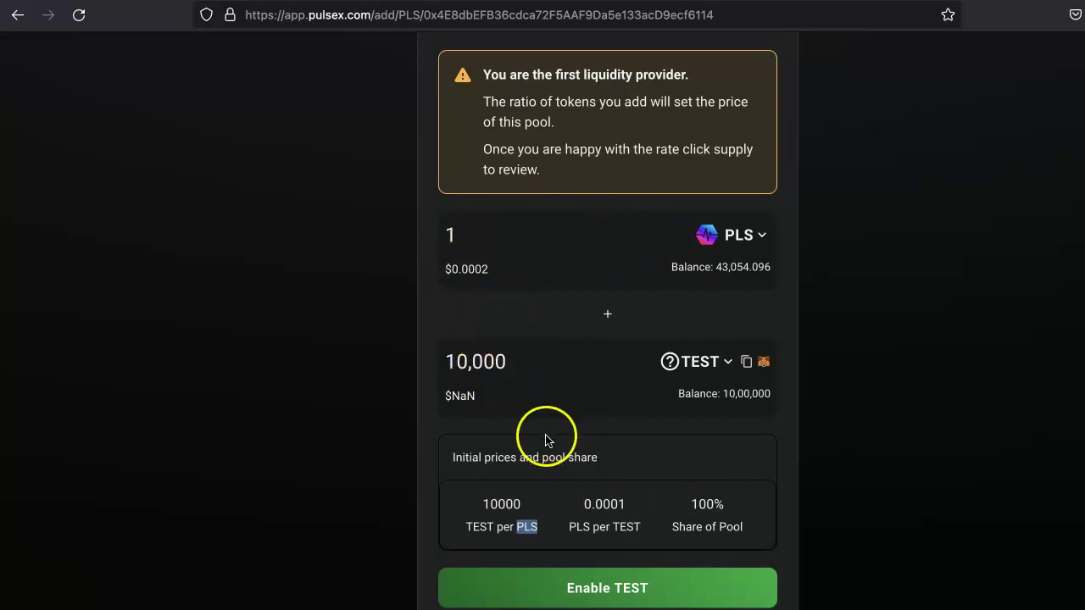
Step: Enable TEST and set the MetaMask spending cap to the default value
left_click(603, 591)
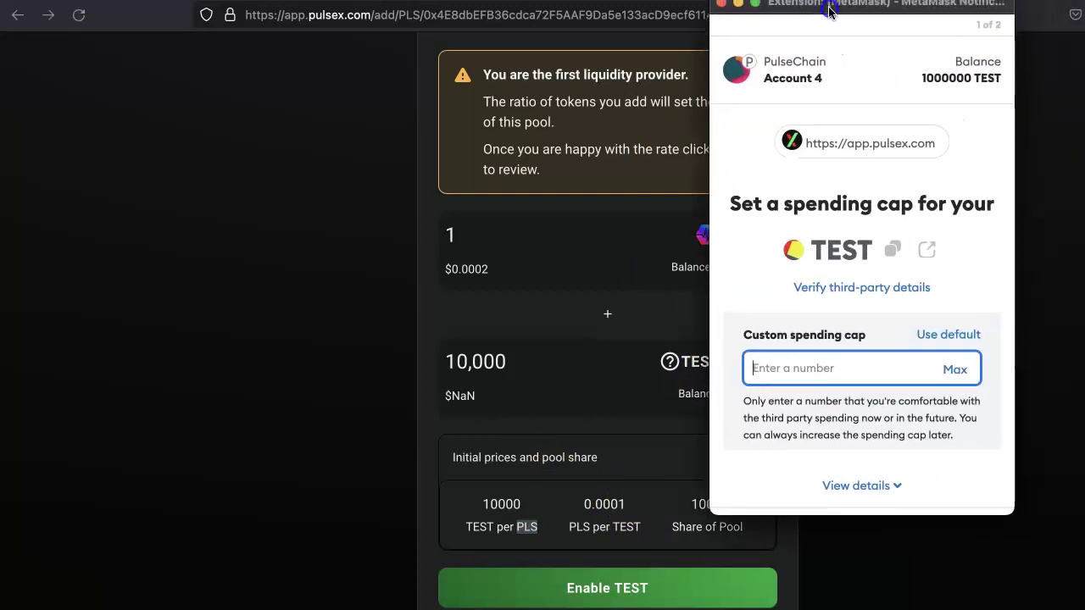
scroll(858, 380, "down", 1)
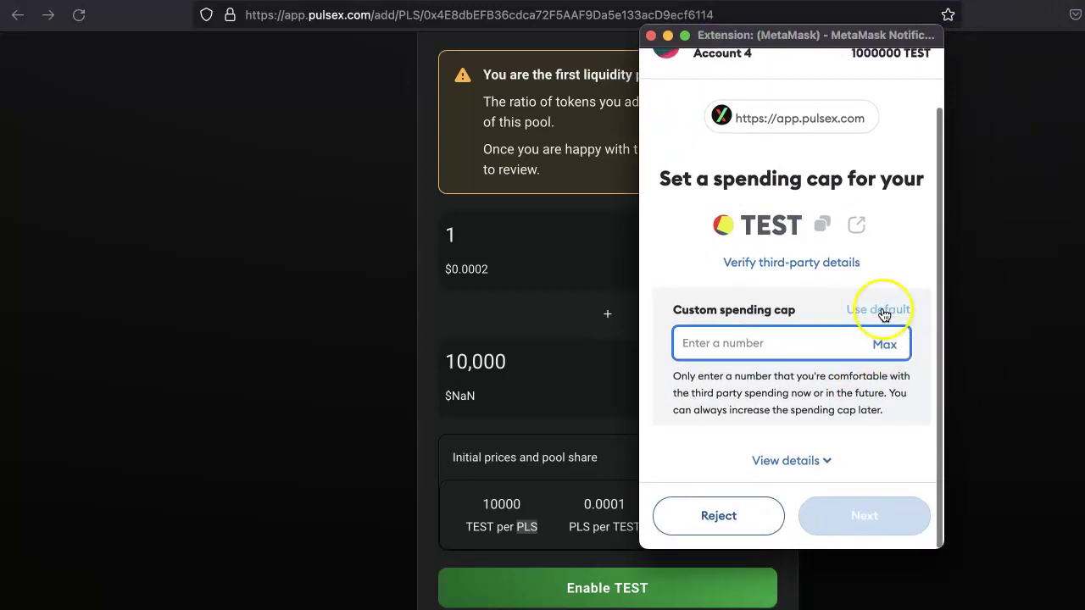
left_click(881, 312)
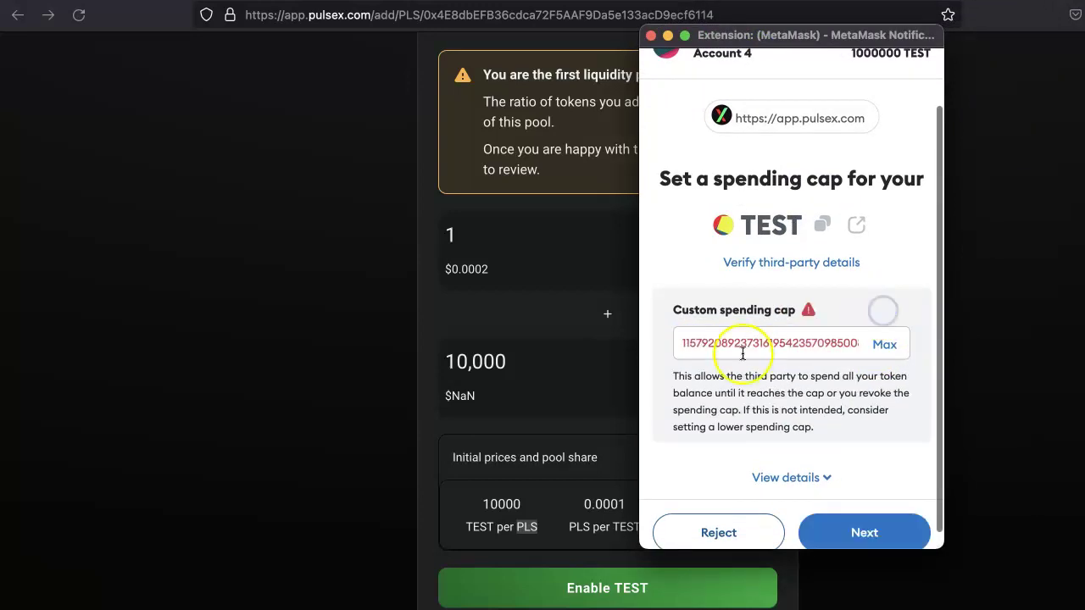
double_click(696, 338)
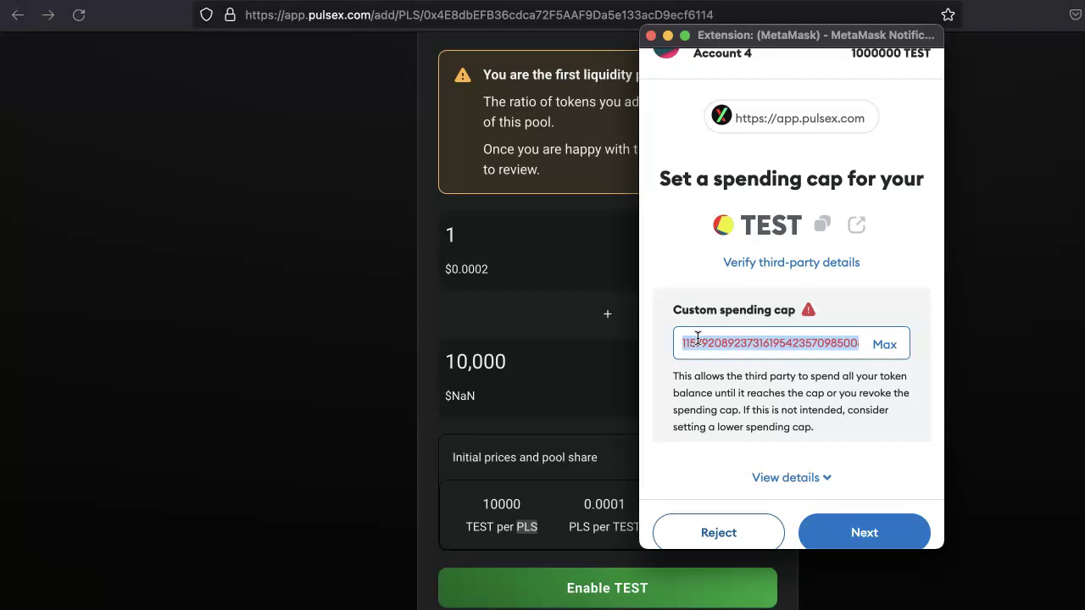
double_click(758, 343)
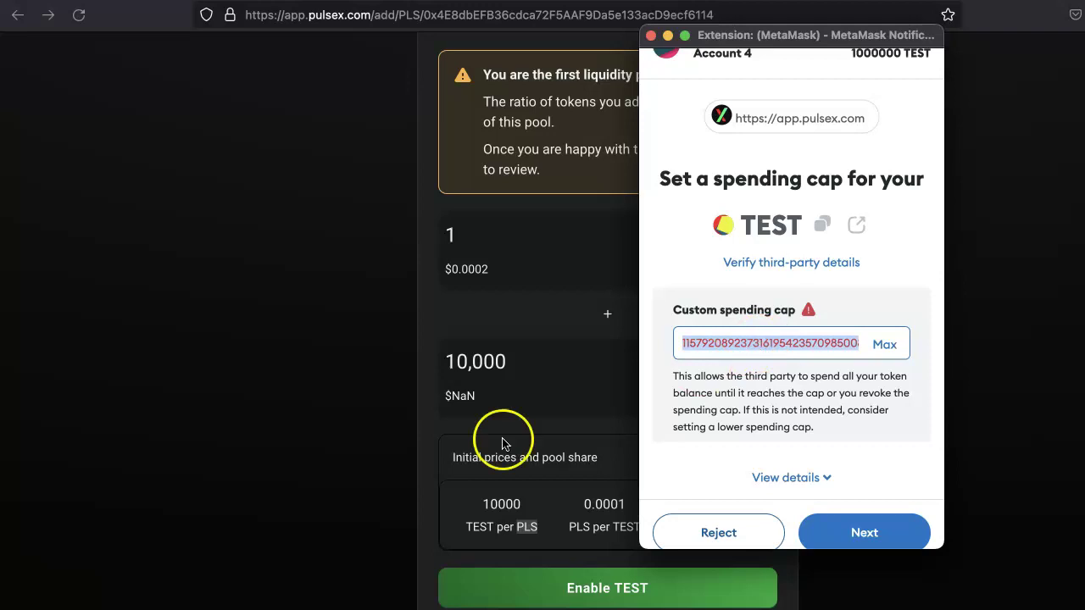
double_click(737, 339)
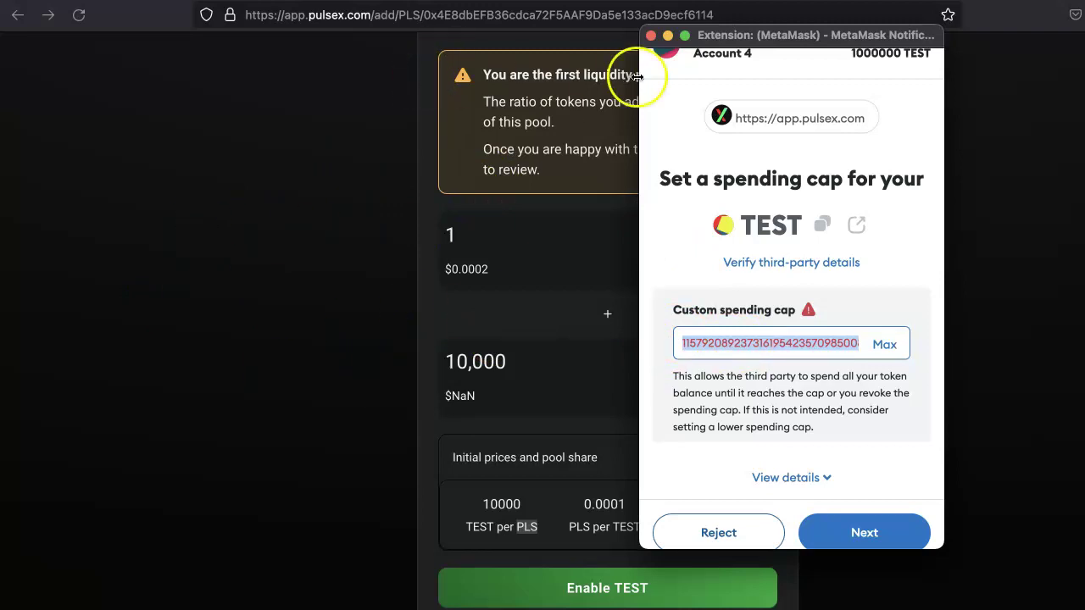
left_click(889, 345)
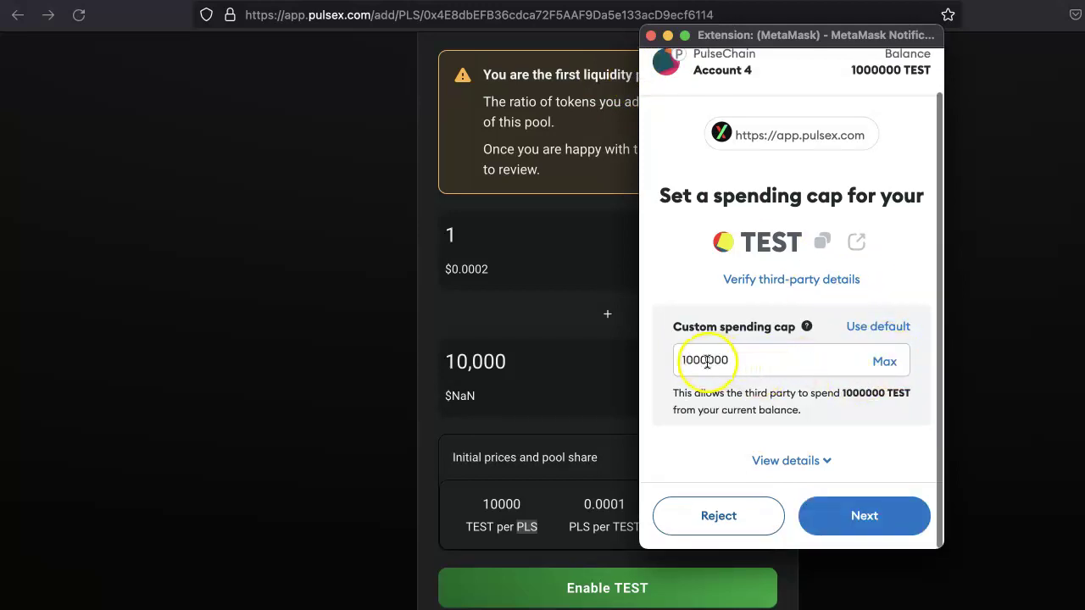
left_click_drag(743, 356, 712, 354)
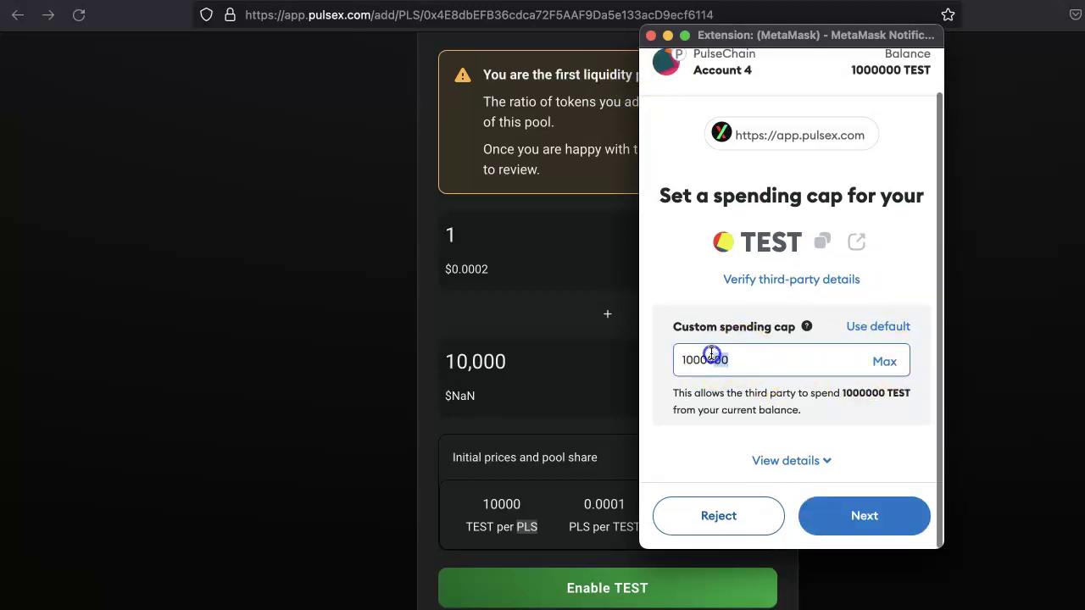
left_click(881, 327)
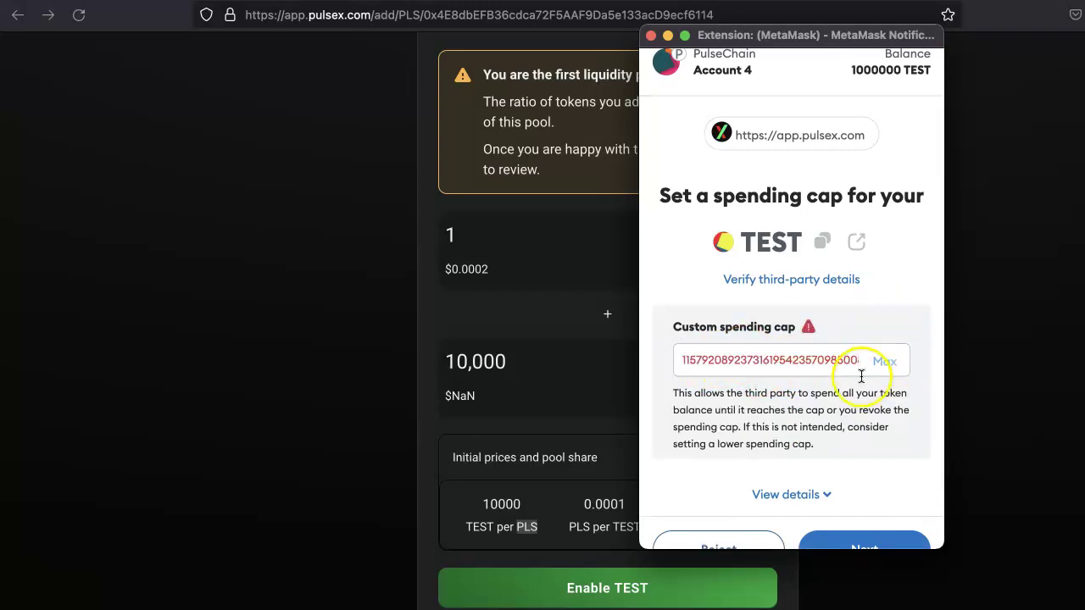
Step: Review and approve the TEST spending cap transaction in MetaMask
scroll(908, 395, "down", 2)
left_click(863, 510)
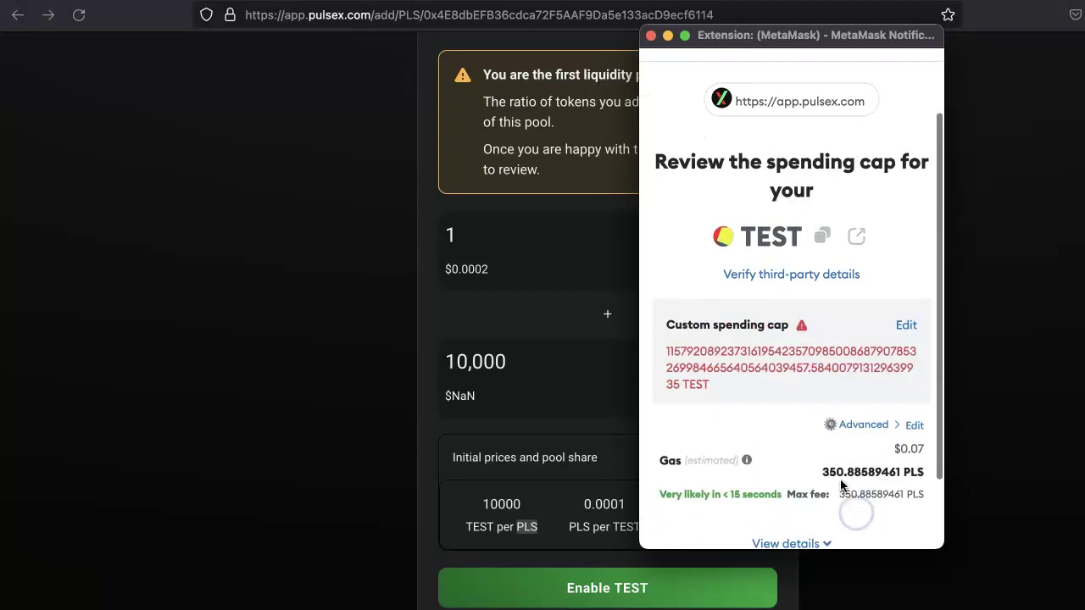
scroll(775, 431, "down", 2)
left_click(863, 515)
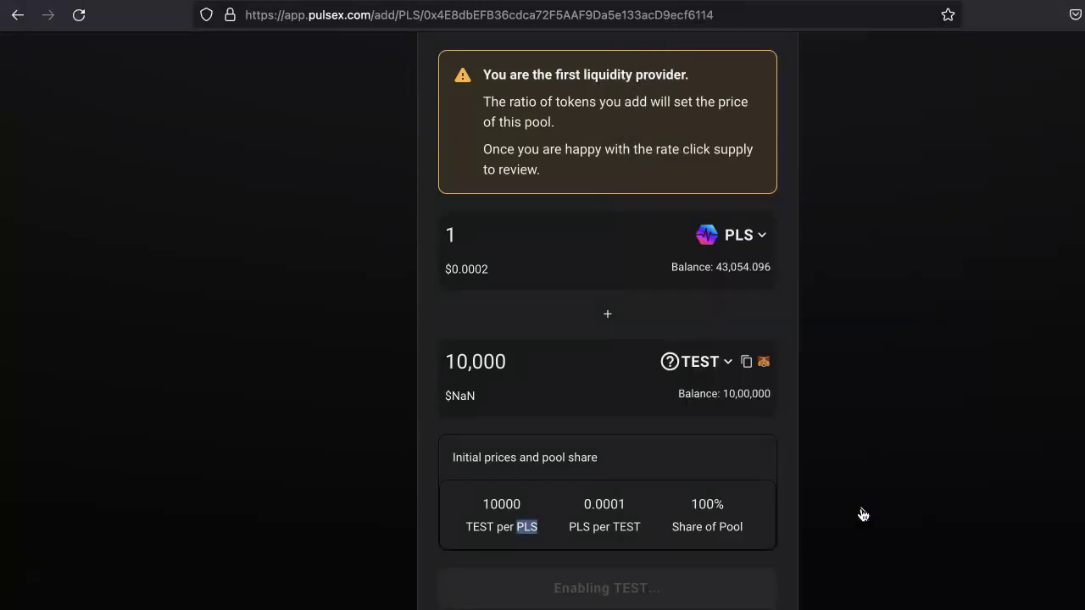
scroll(861, 514, "down", 1)
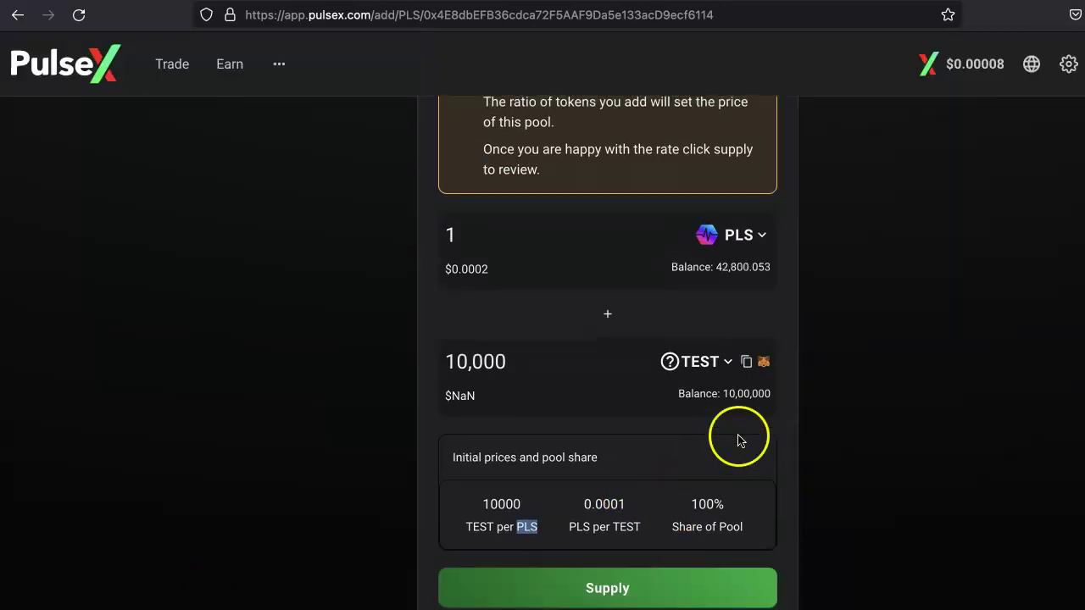
Step: Create the PLS/TEST pool and review the 39426.34 PLS gas estimate and insufficient-PLS warning
left_click(604, 593)
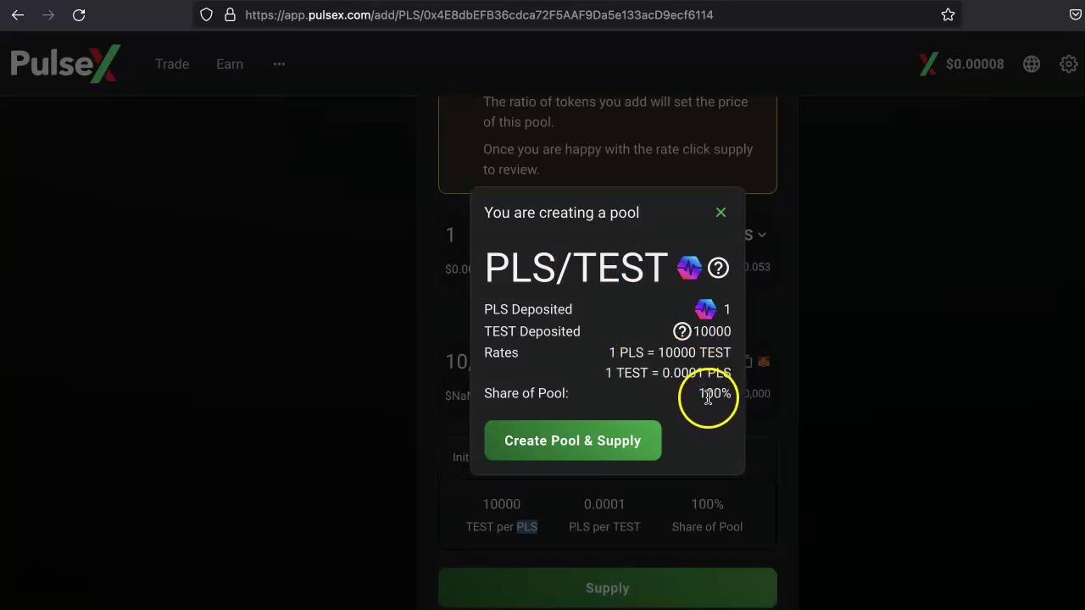
left_click(581, 441)
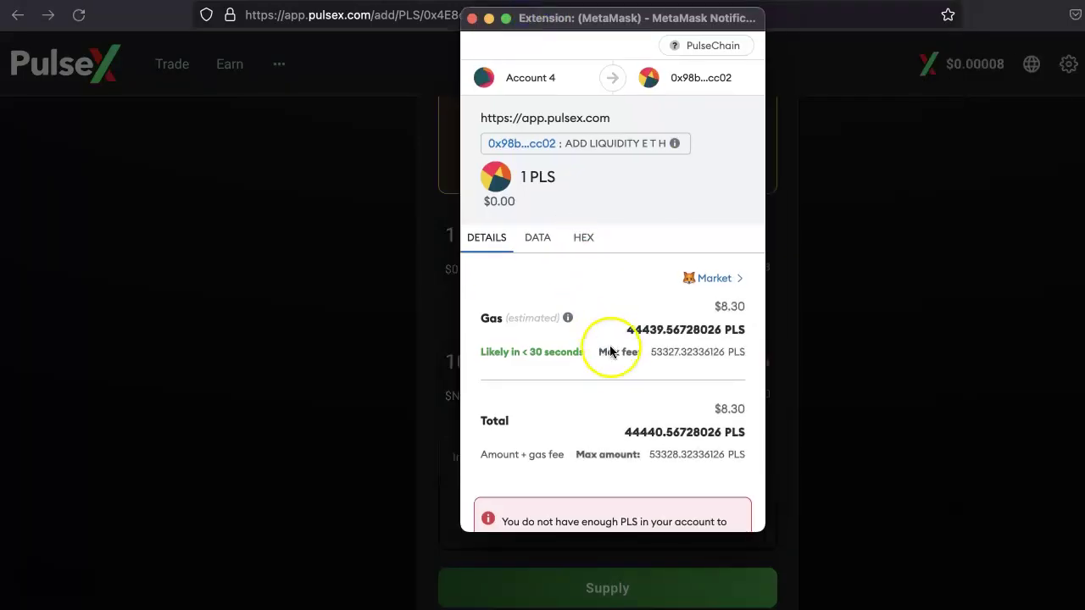
scroll(612, 356, "down", 2)
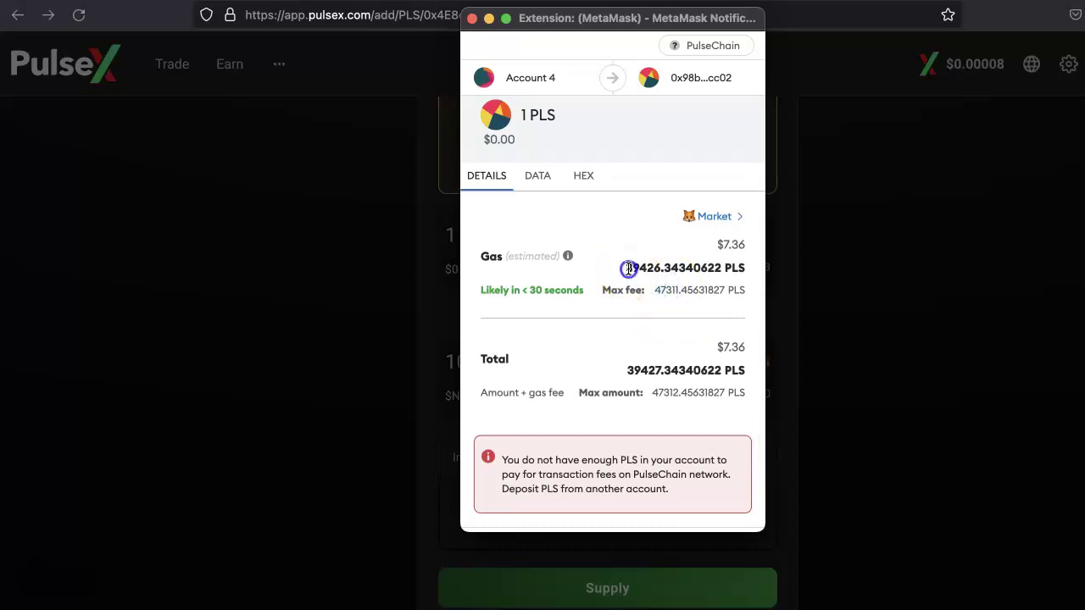
left_click_drag(637, 267, 625, 267)
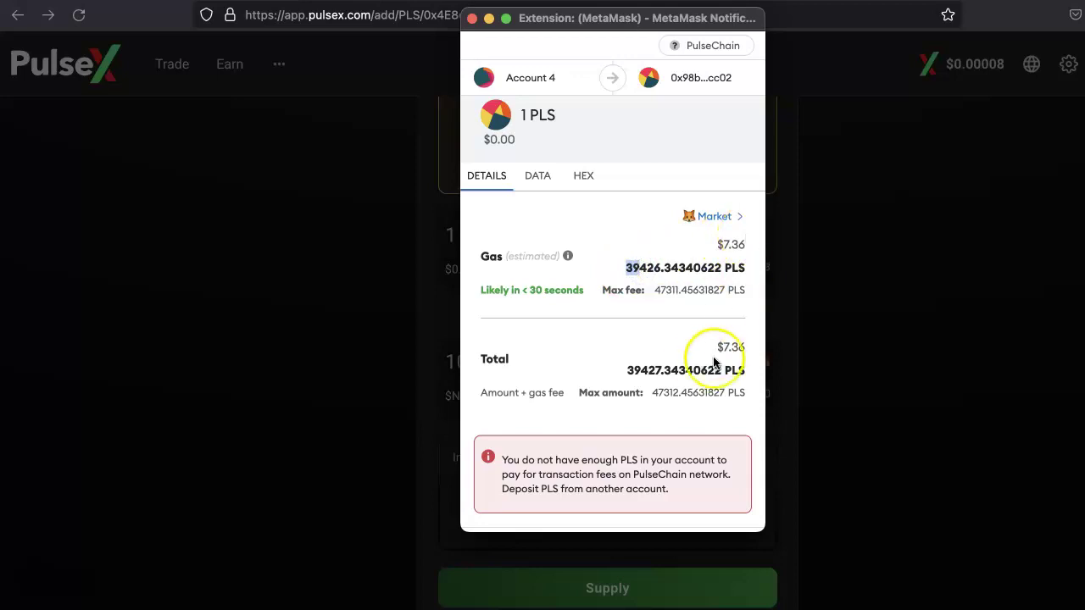
scroll(709, 305, "down", 1)
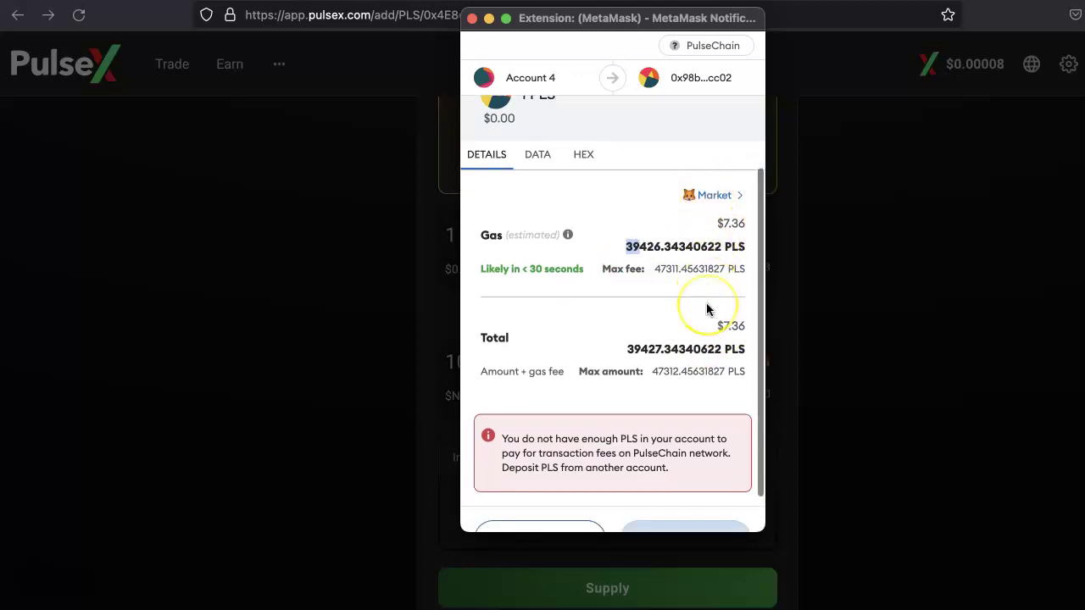
Step: Switch the gas fee to Low (33047.35 PLS) and confirm the add-liquidity transaction
left_click(711, 191)
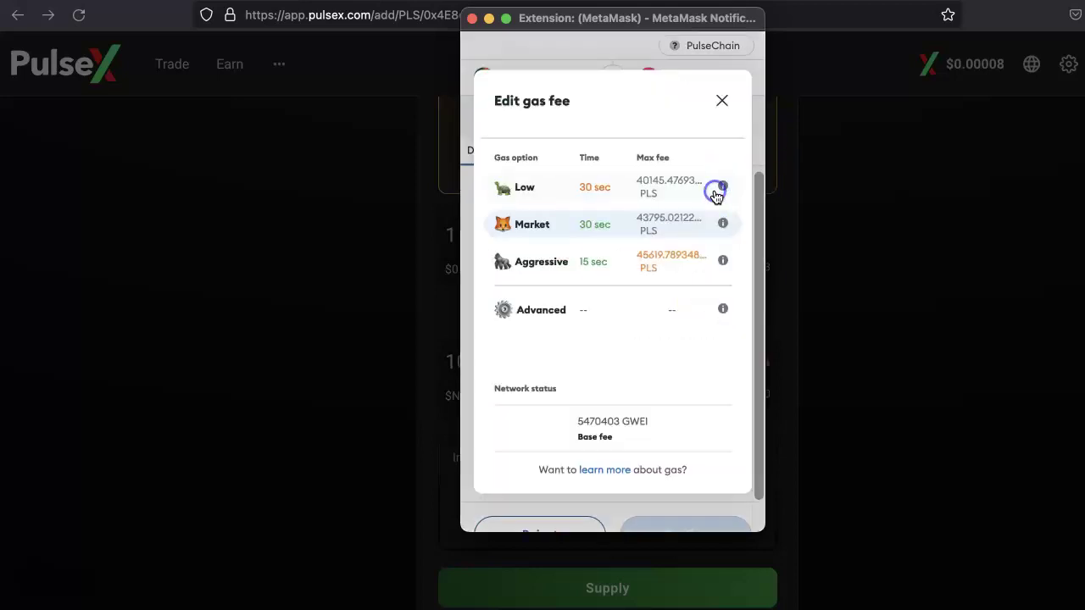
left_click(546, 201)
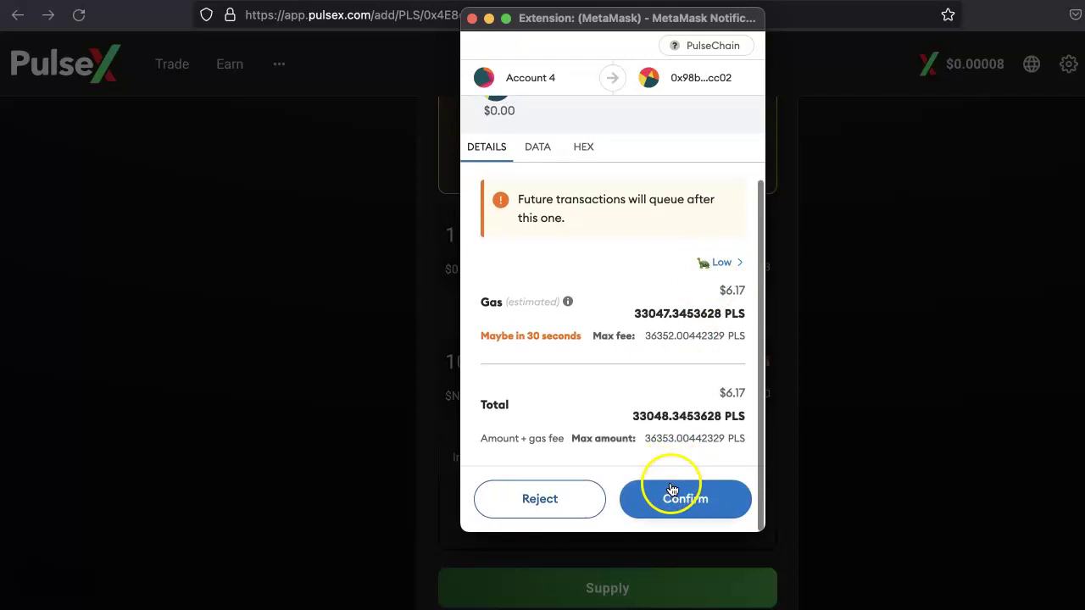
scroll(650, 302, "up", 5)
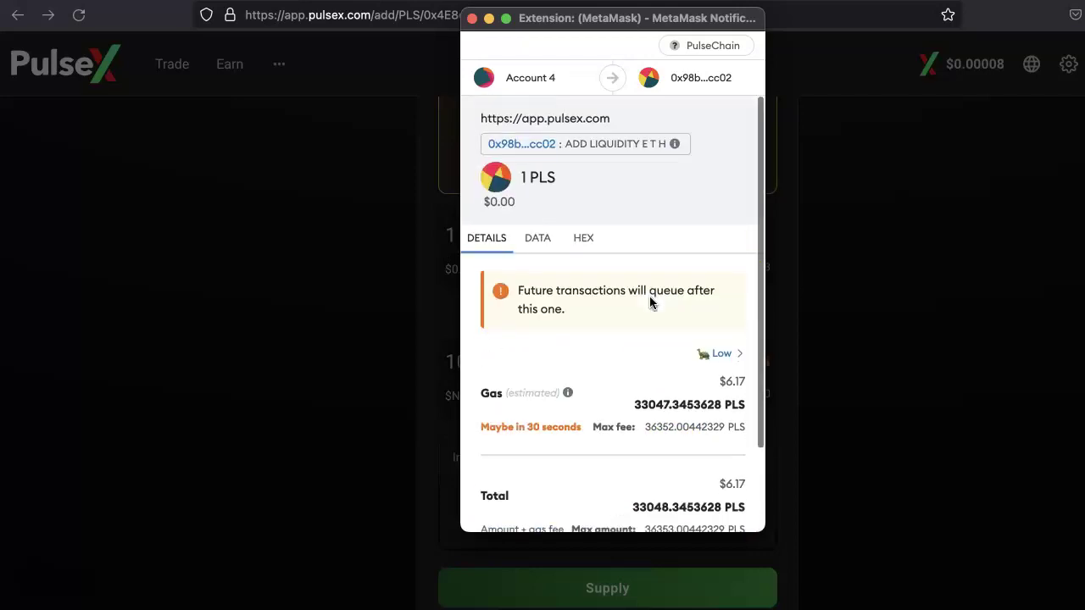
scroll(650, 187, "down", 5)
left_click(668, 492)
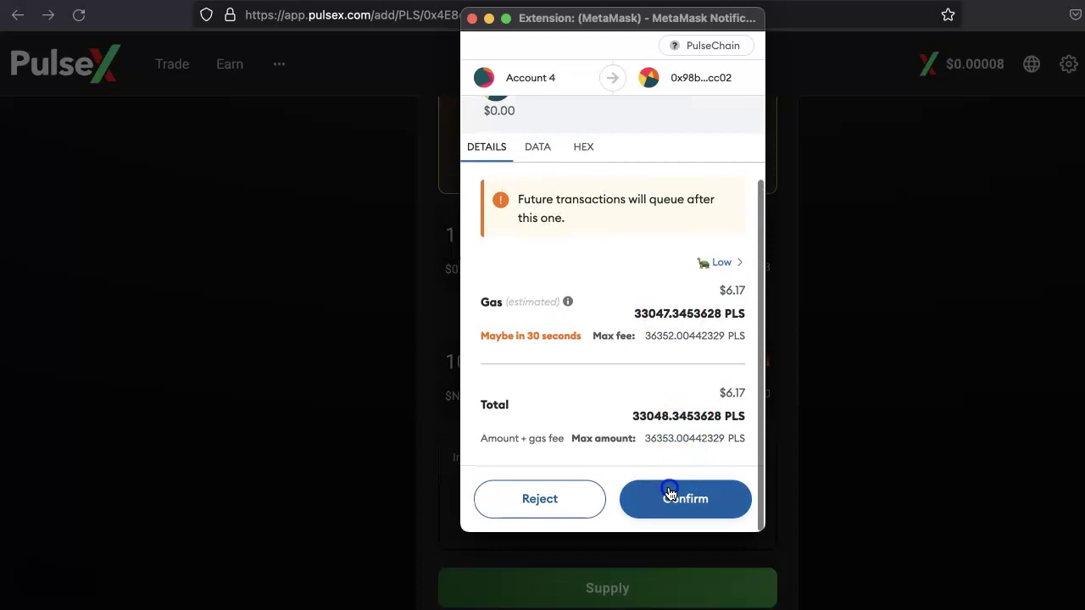
left_click(606, 391)
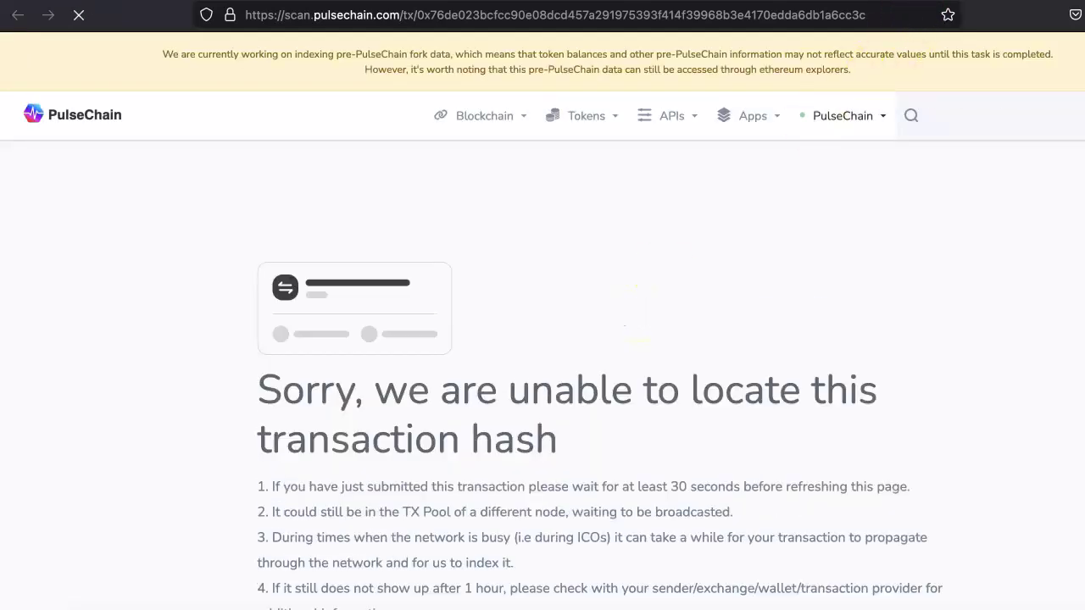
key("ctrl+w")
Step: Expand the TEST/PLS position: 9999.99 TEST, 0.999999 PLS, 100.00% share; check the wallet balance
left_click(607, 449)
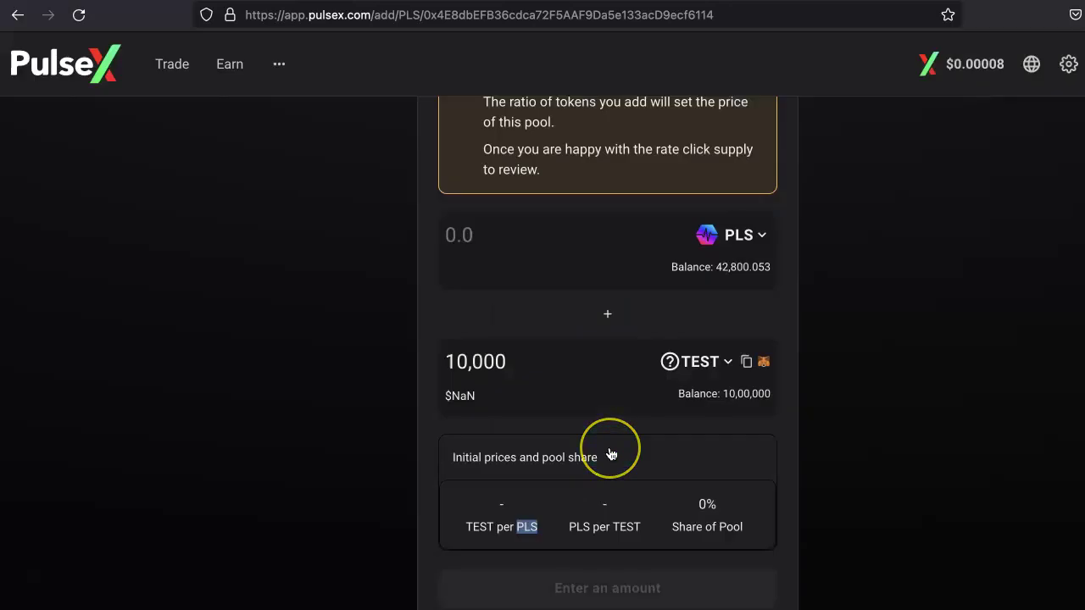
scroll(848, 419, "up", 3)
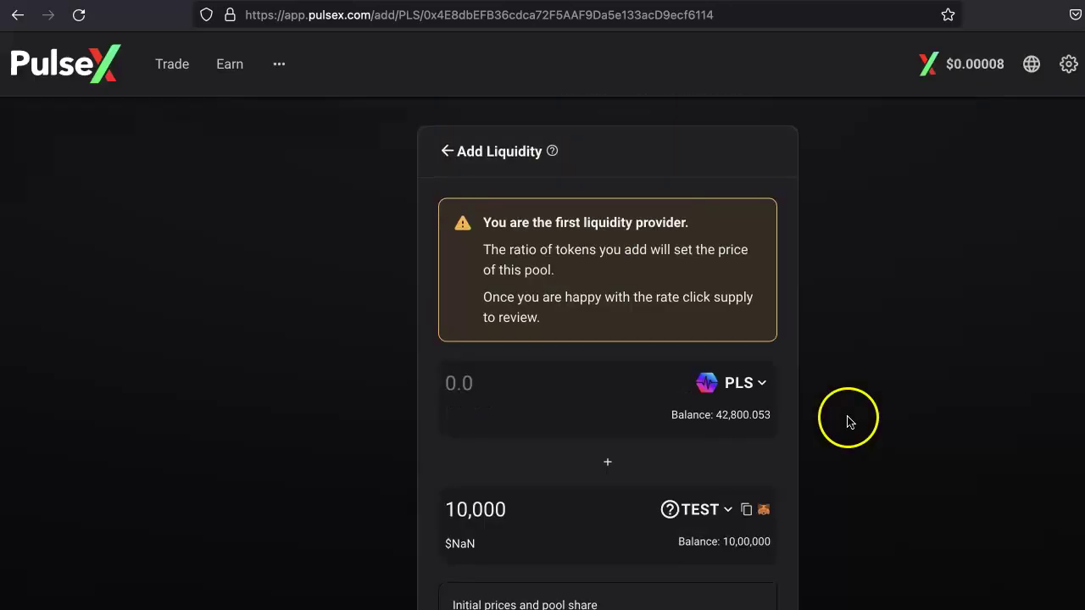
left_click(445, 150)
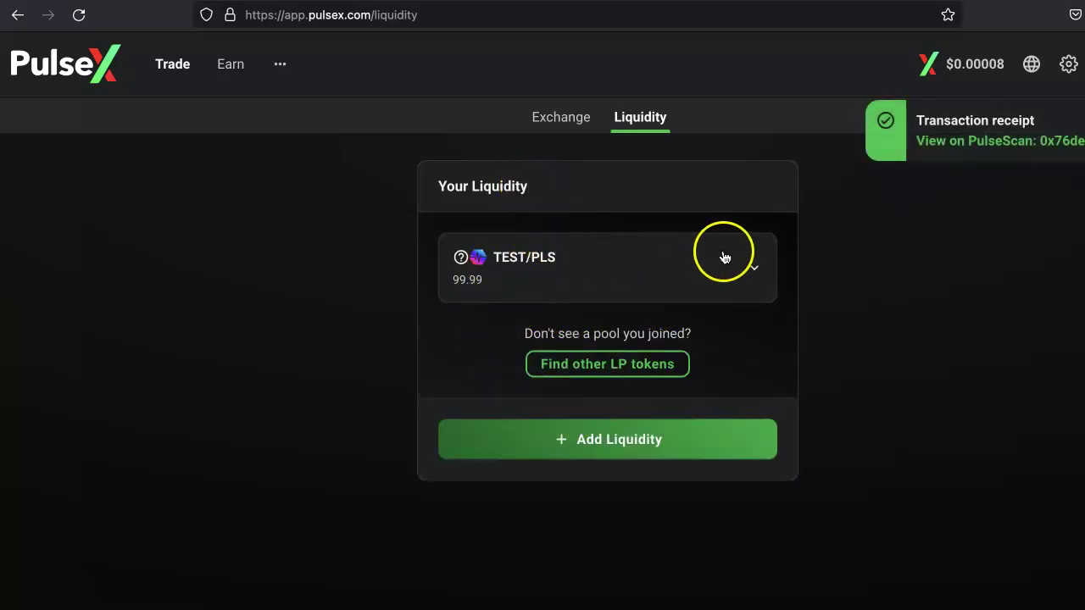
left_click(755, 271)
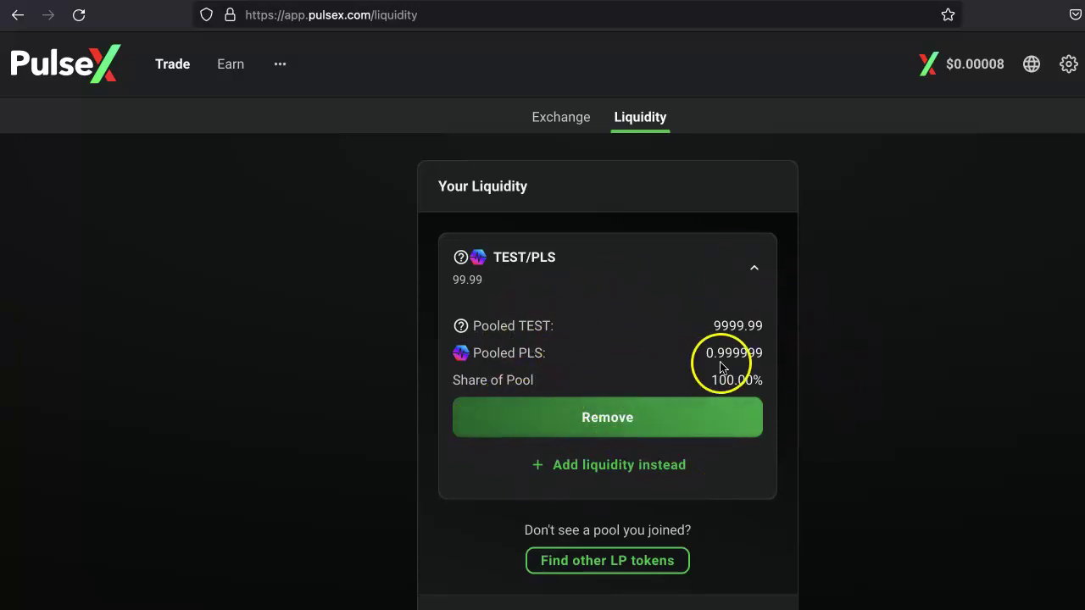
scroll(601, 330, "down", 2)
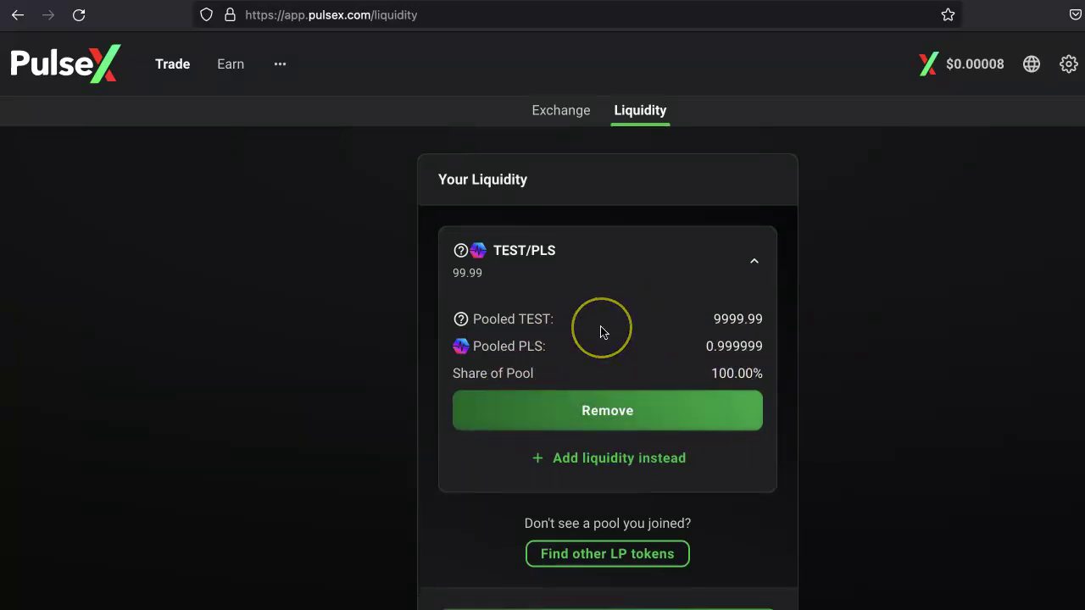
scroll(601, 331, "up", 2)
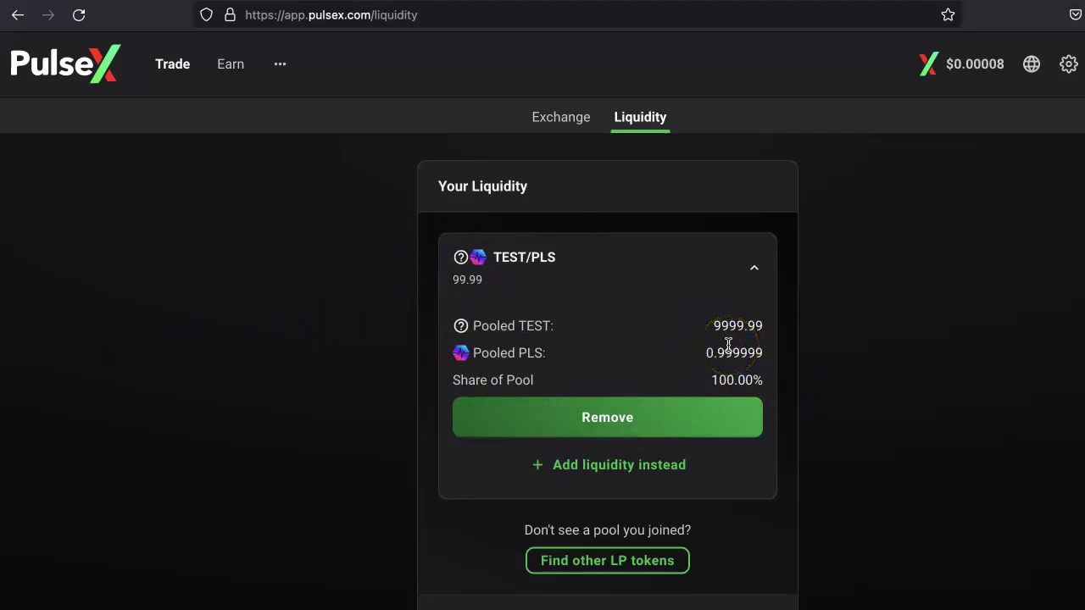
key("alt+shift+m")
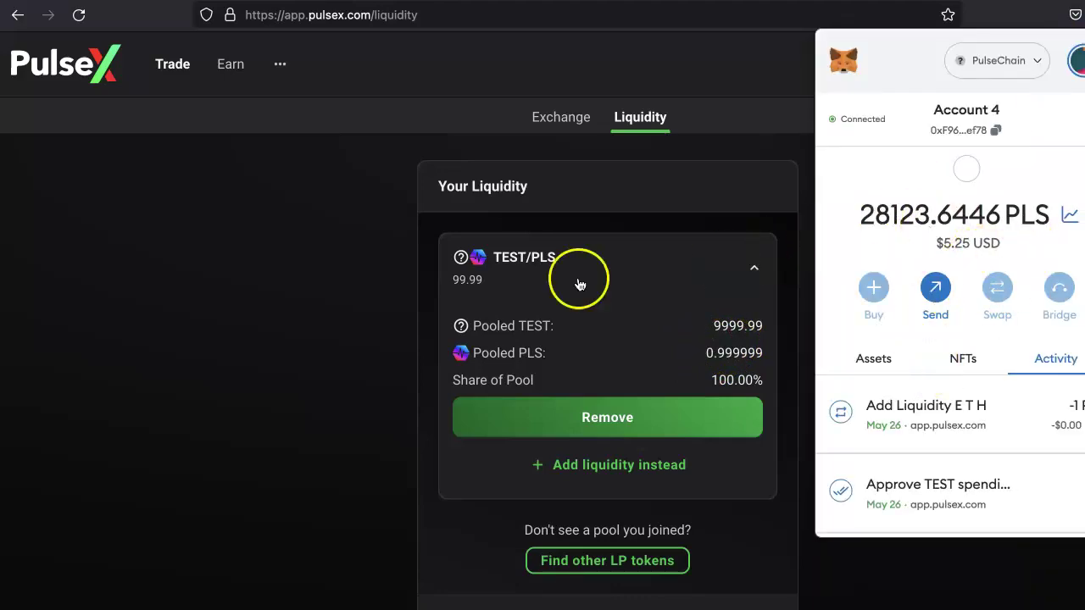
left_click(342, 334)
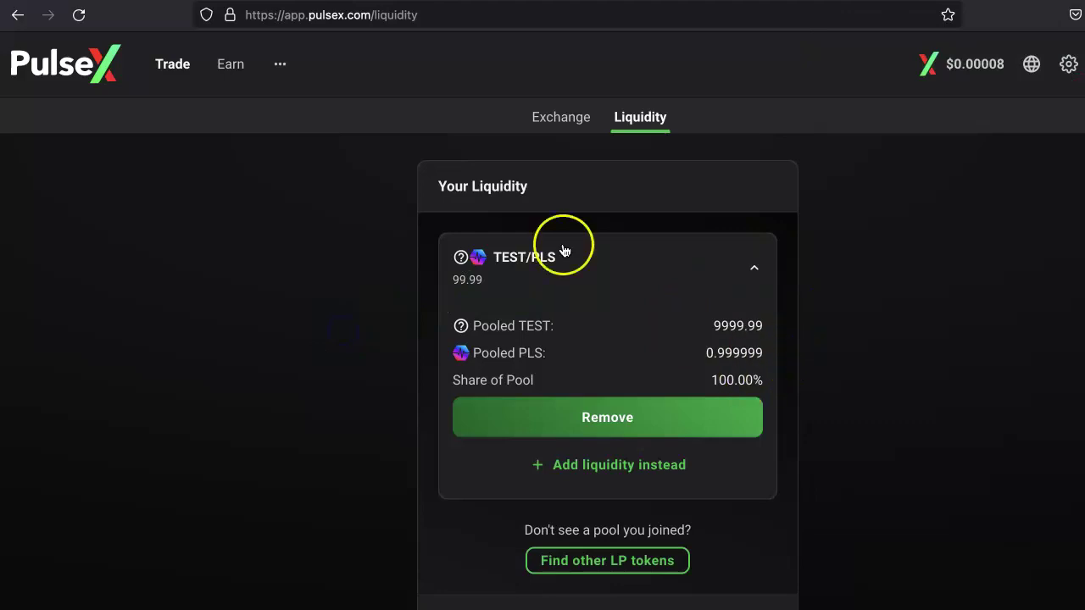
Step: Set up a swap from PLS to receive 100 TEST on the Exchange view
left_click(561, 119)
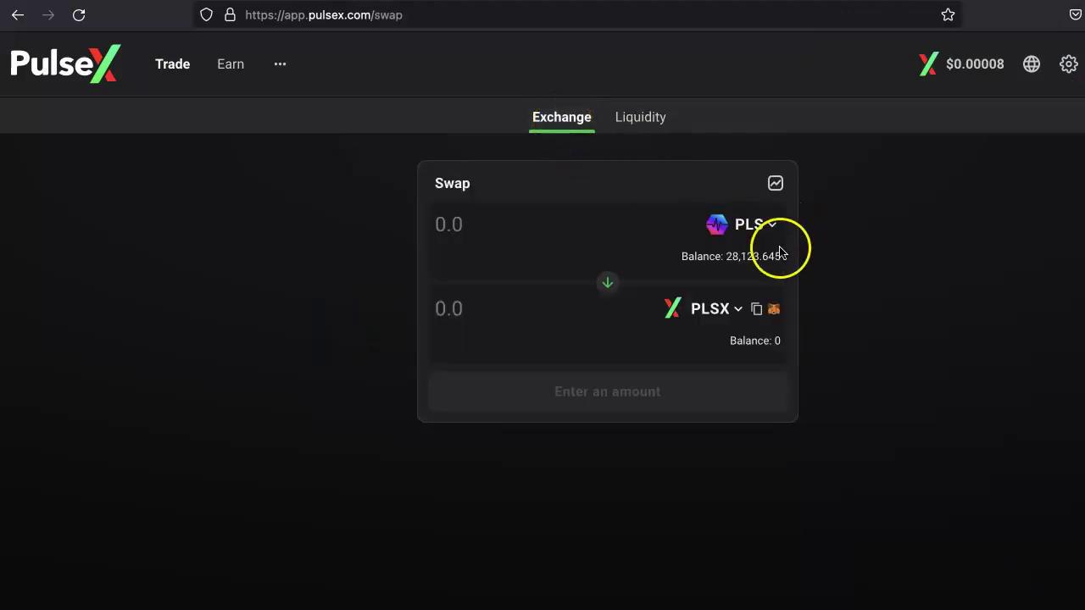
left_click(710, 310)
left_click(498, 269)
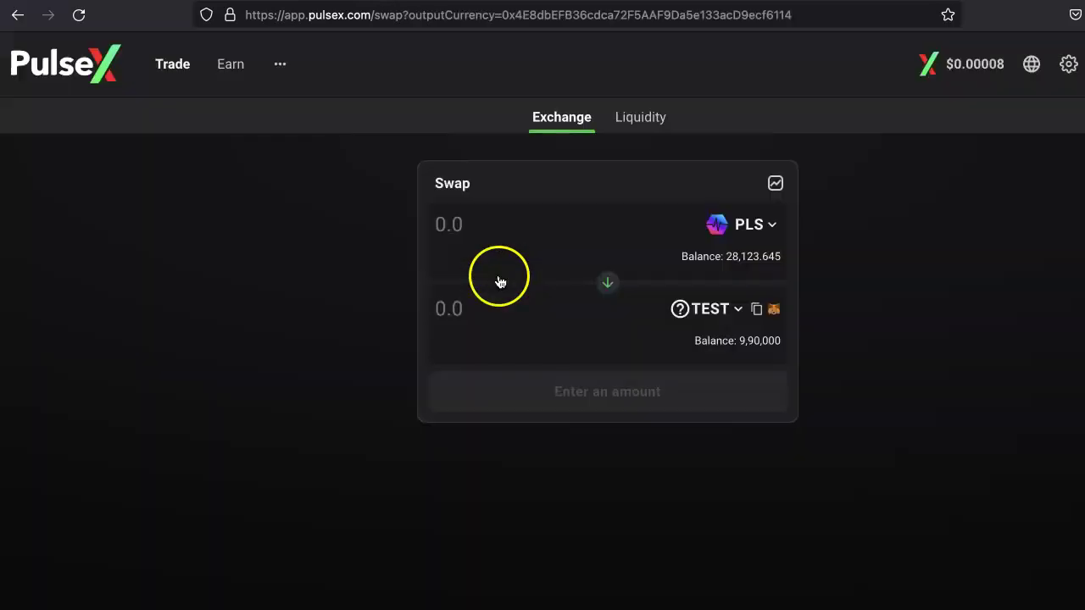
type("1000")
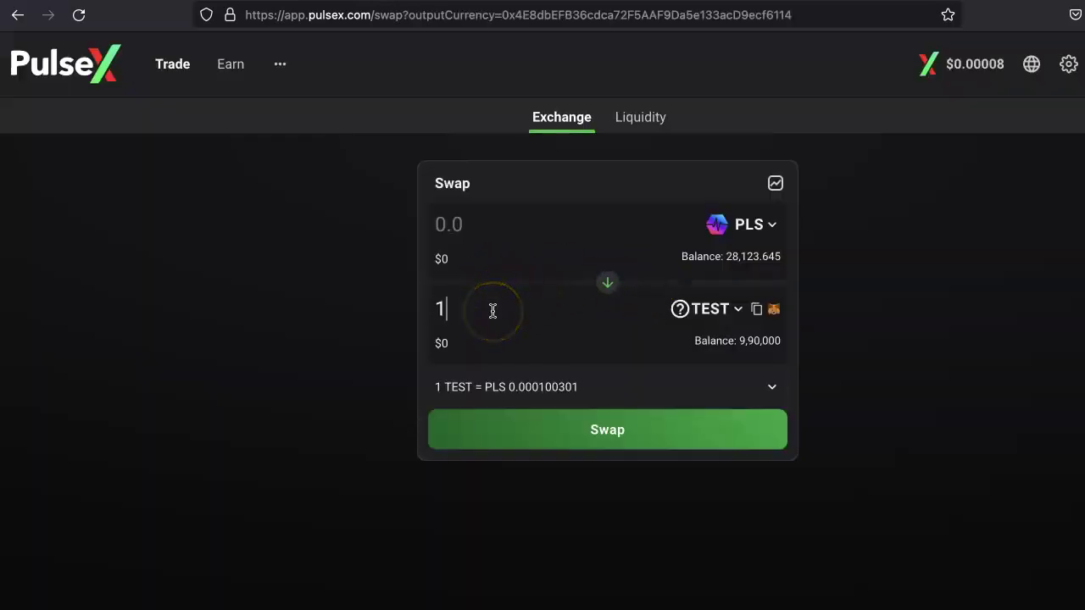
key("BackSpace")
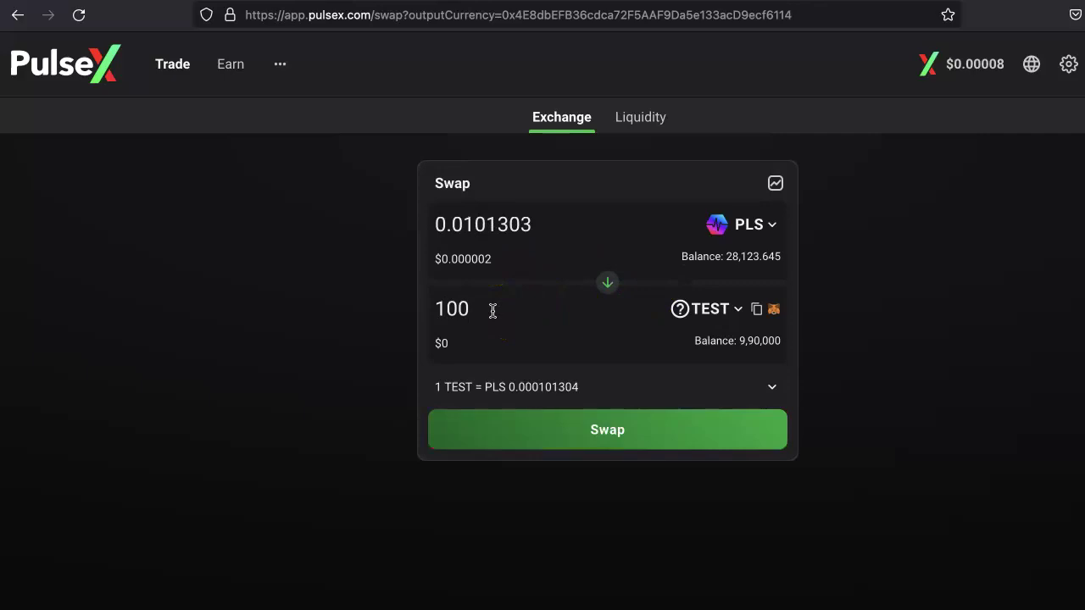
Step: Confirm the swap of about 0.0101 PLS for 100 TEST and approve it in MetaMask
left_click(574, 417)
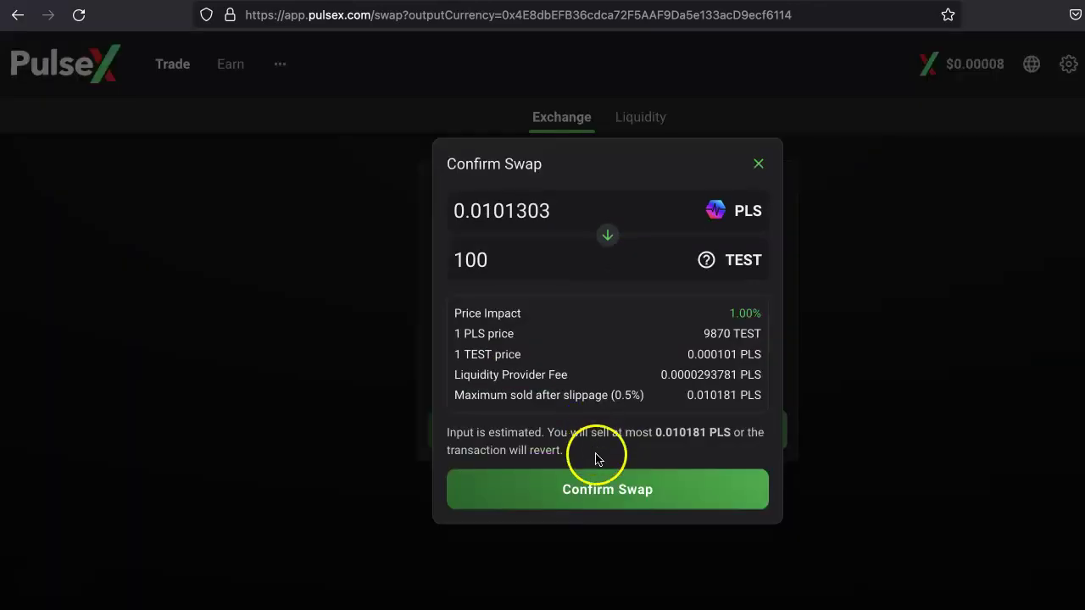
left_click(588, 484)
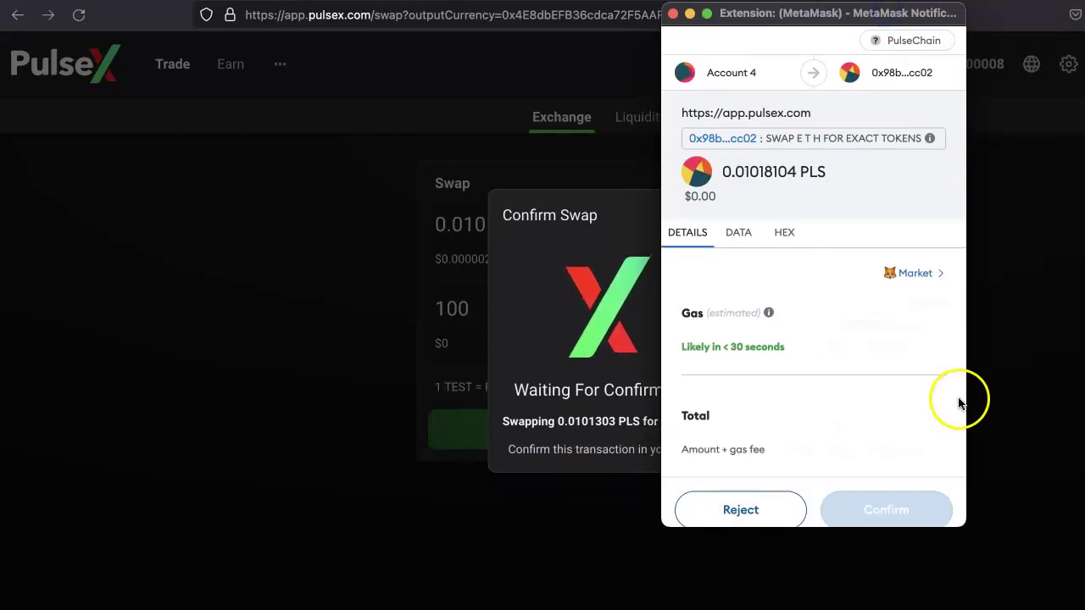
left_click(888, 505)
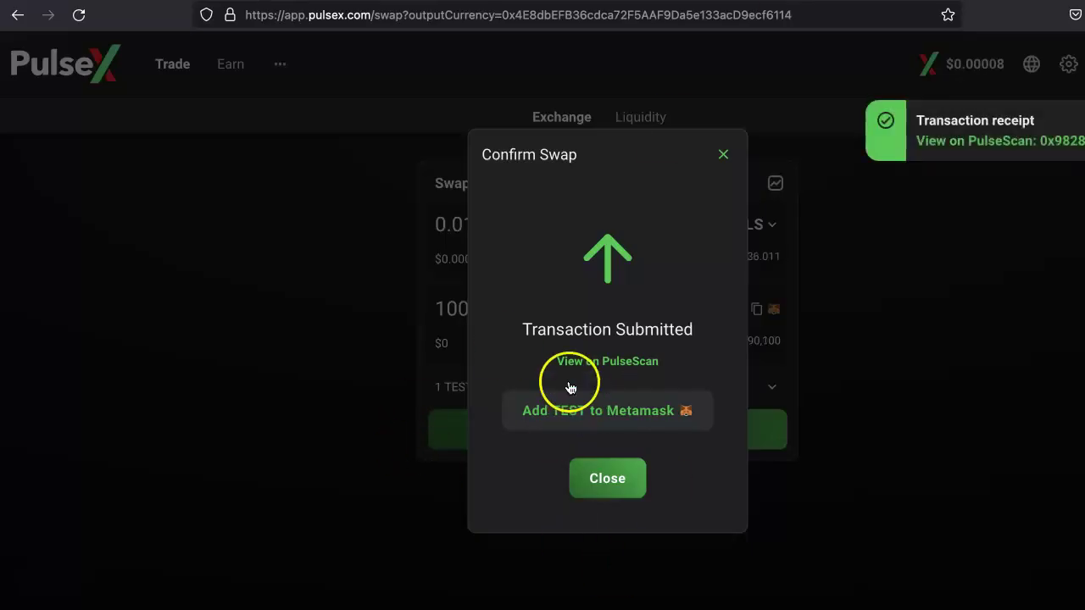
left_click(721, 153)
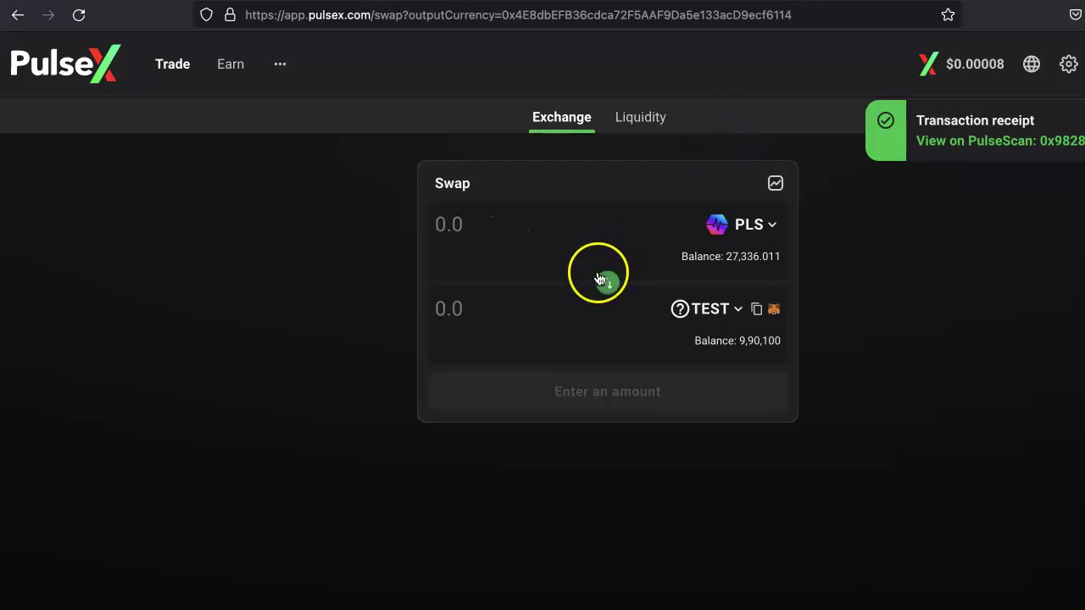